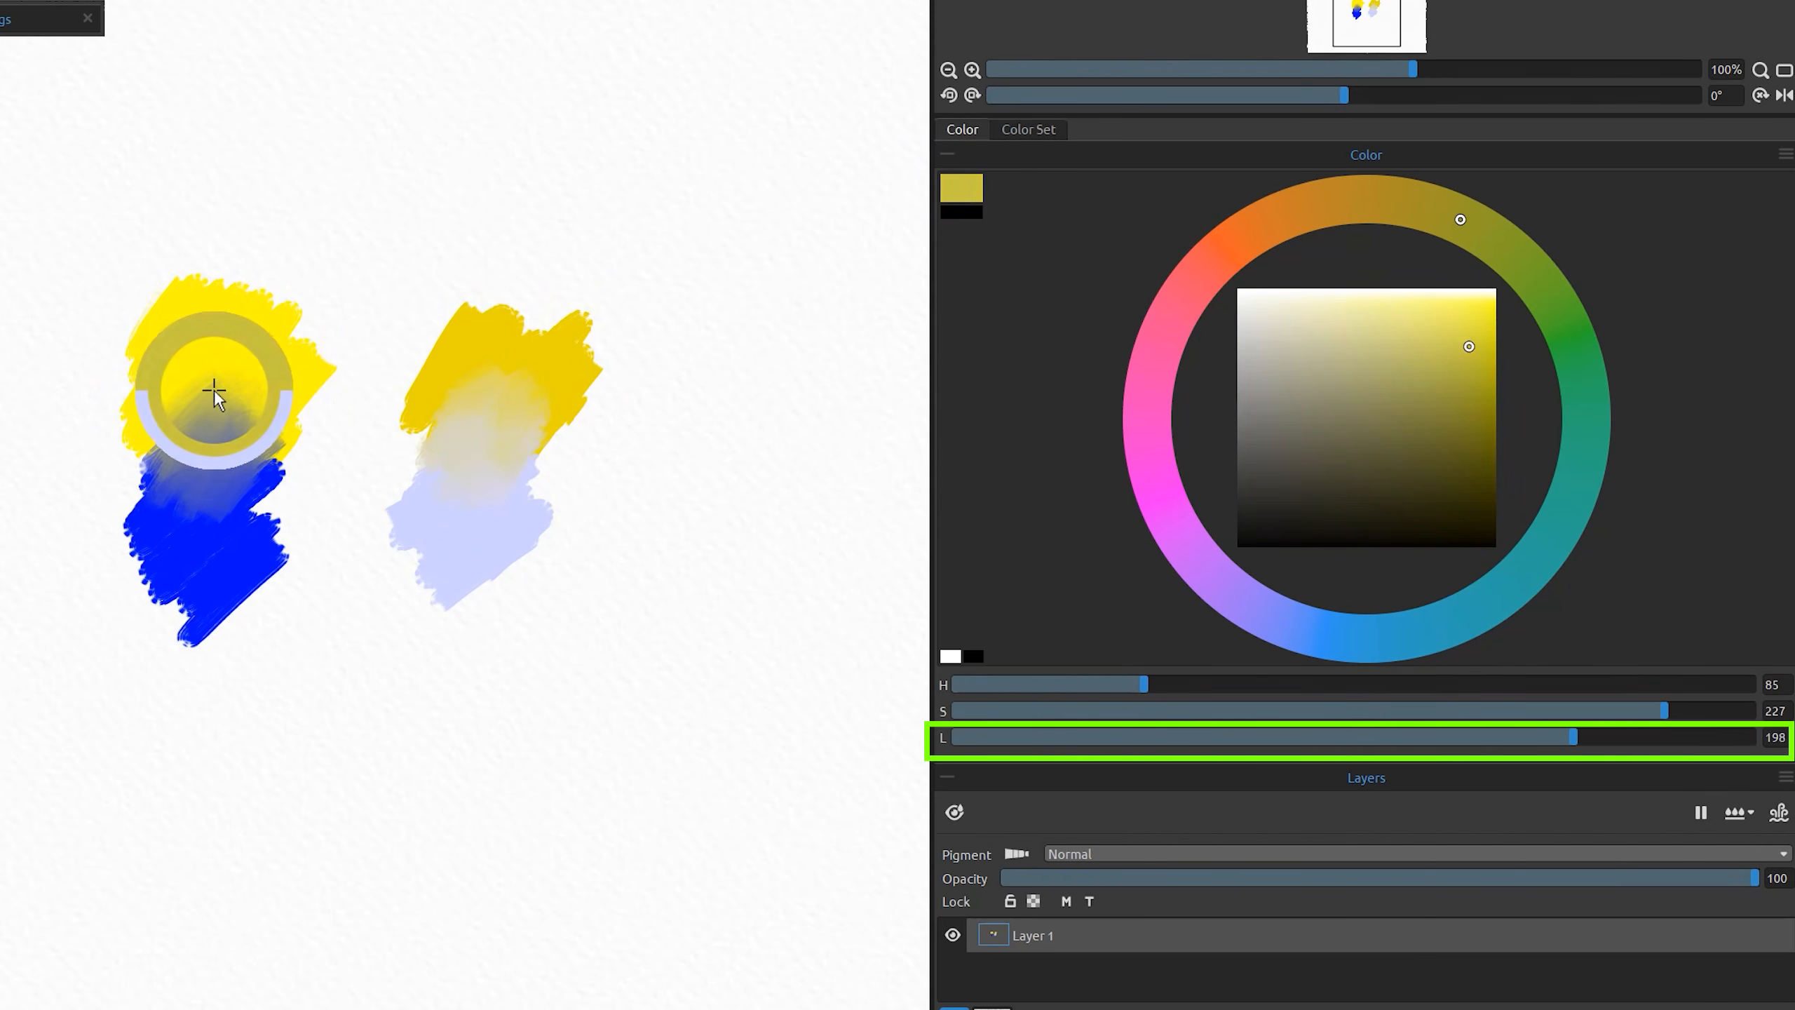
# Step: Sample the painted swatches with the colour panel in its Square layout and return the panel to the Circle layout
pyautogui.click(1785, 155)
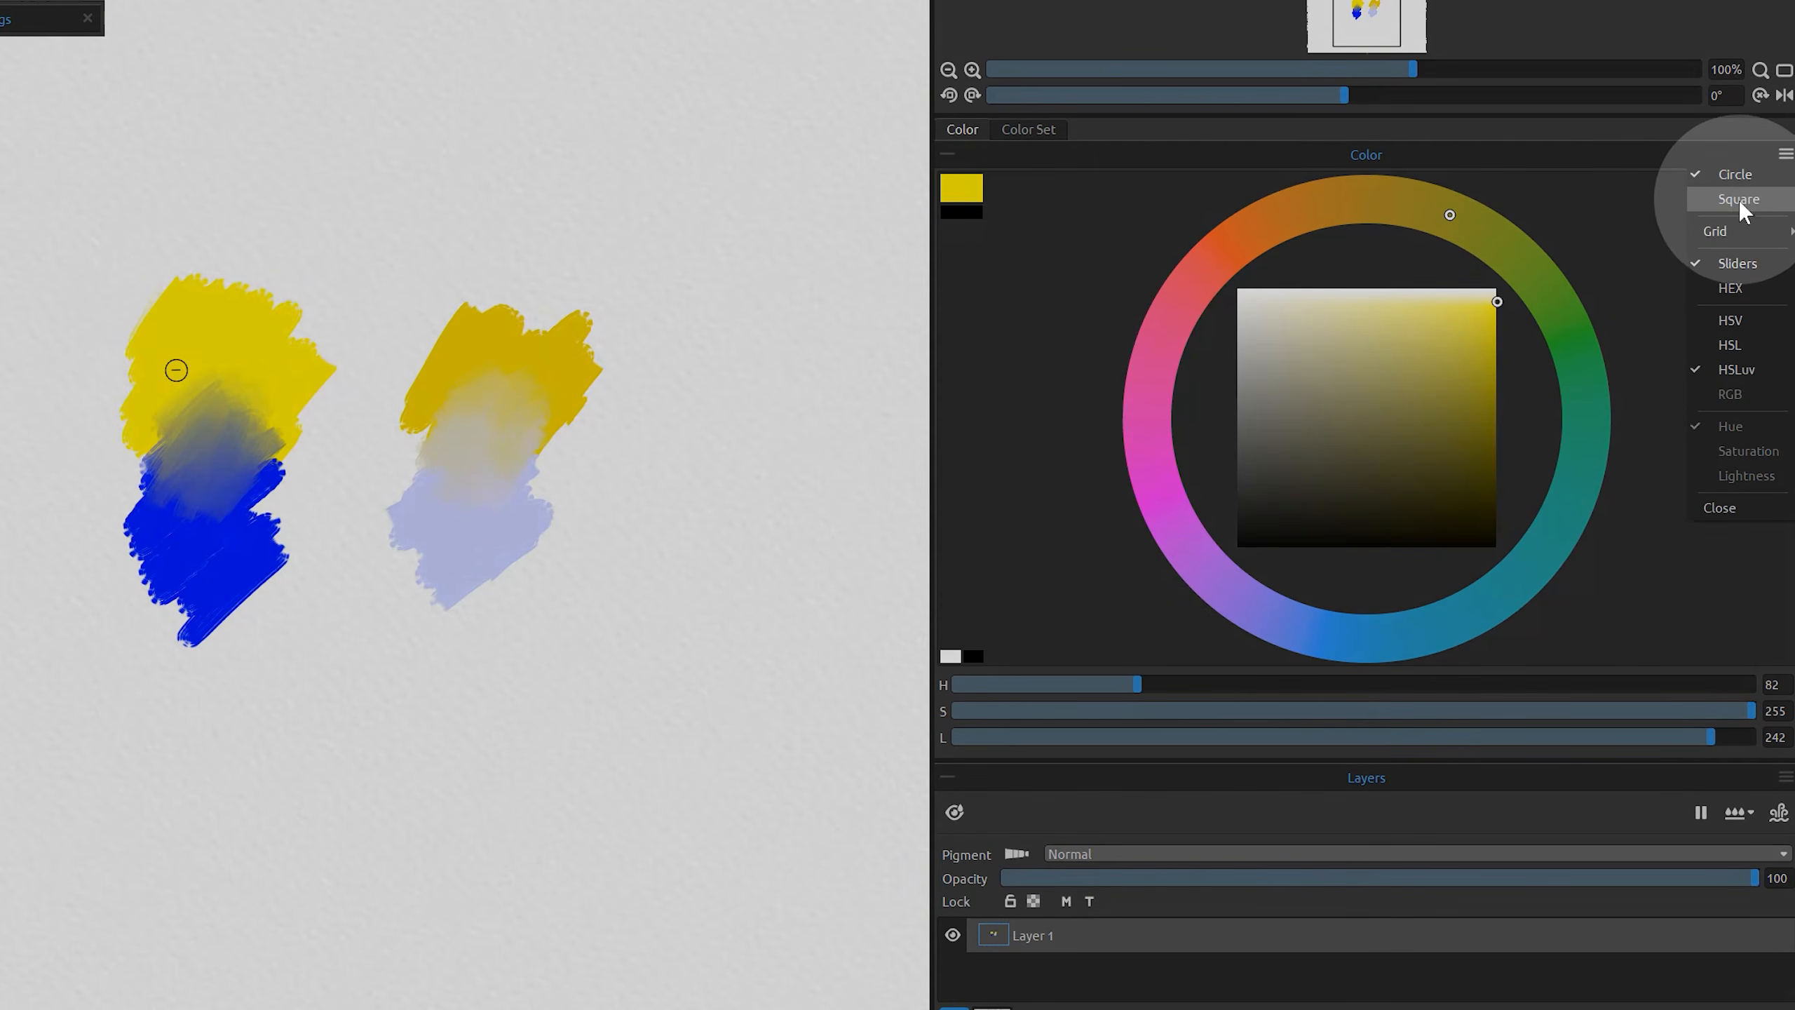
pyautogui.click(1739, 199)
pyautogui.moveTo(495, 371); pyautogui.dragTo(276, 354)
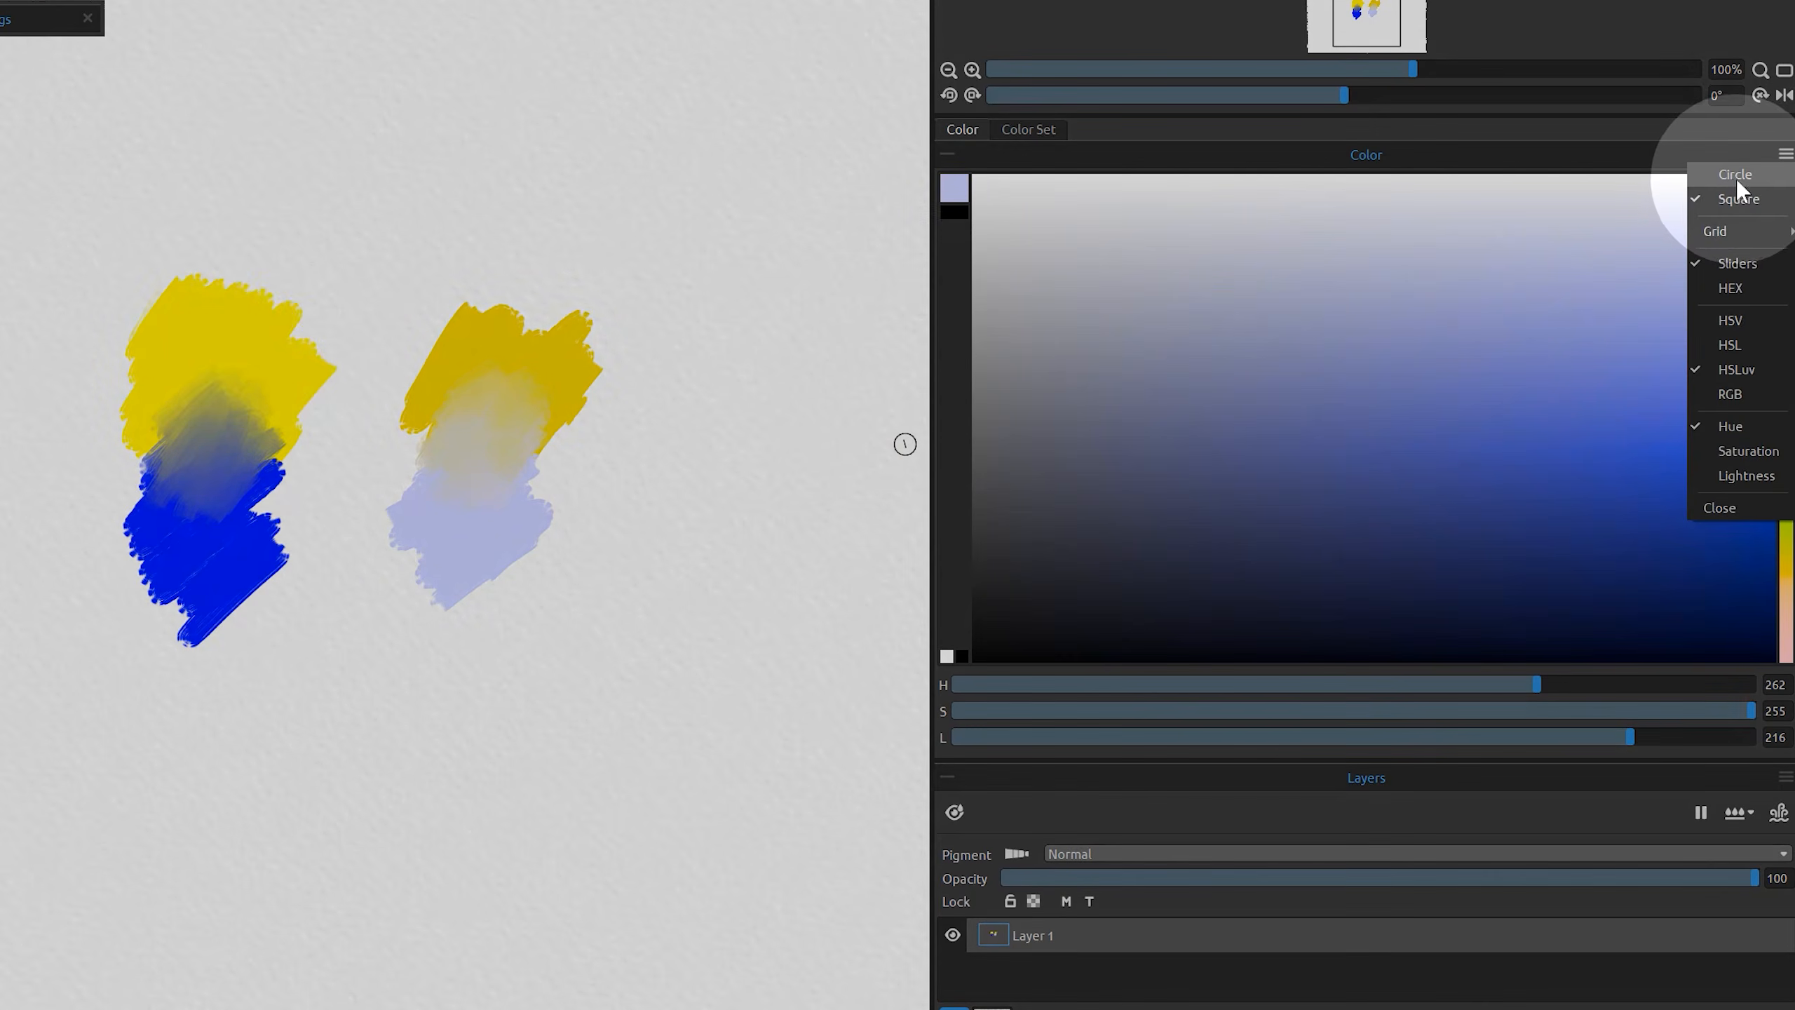
pyautogui.click(1736, 180)
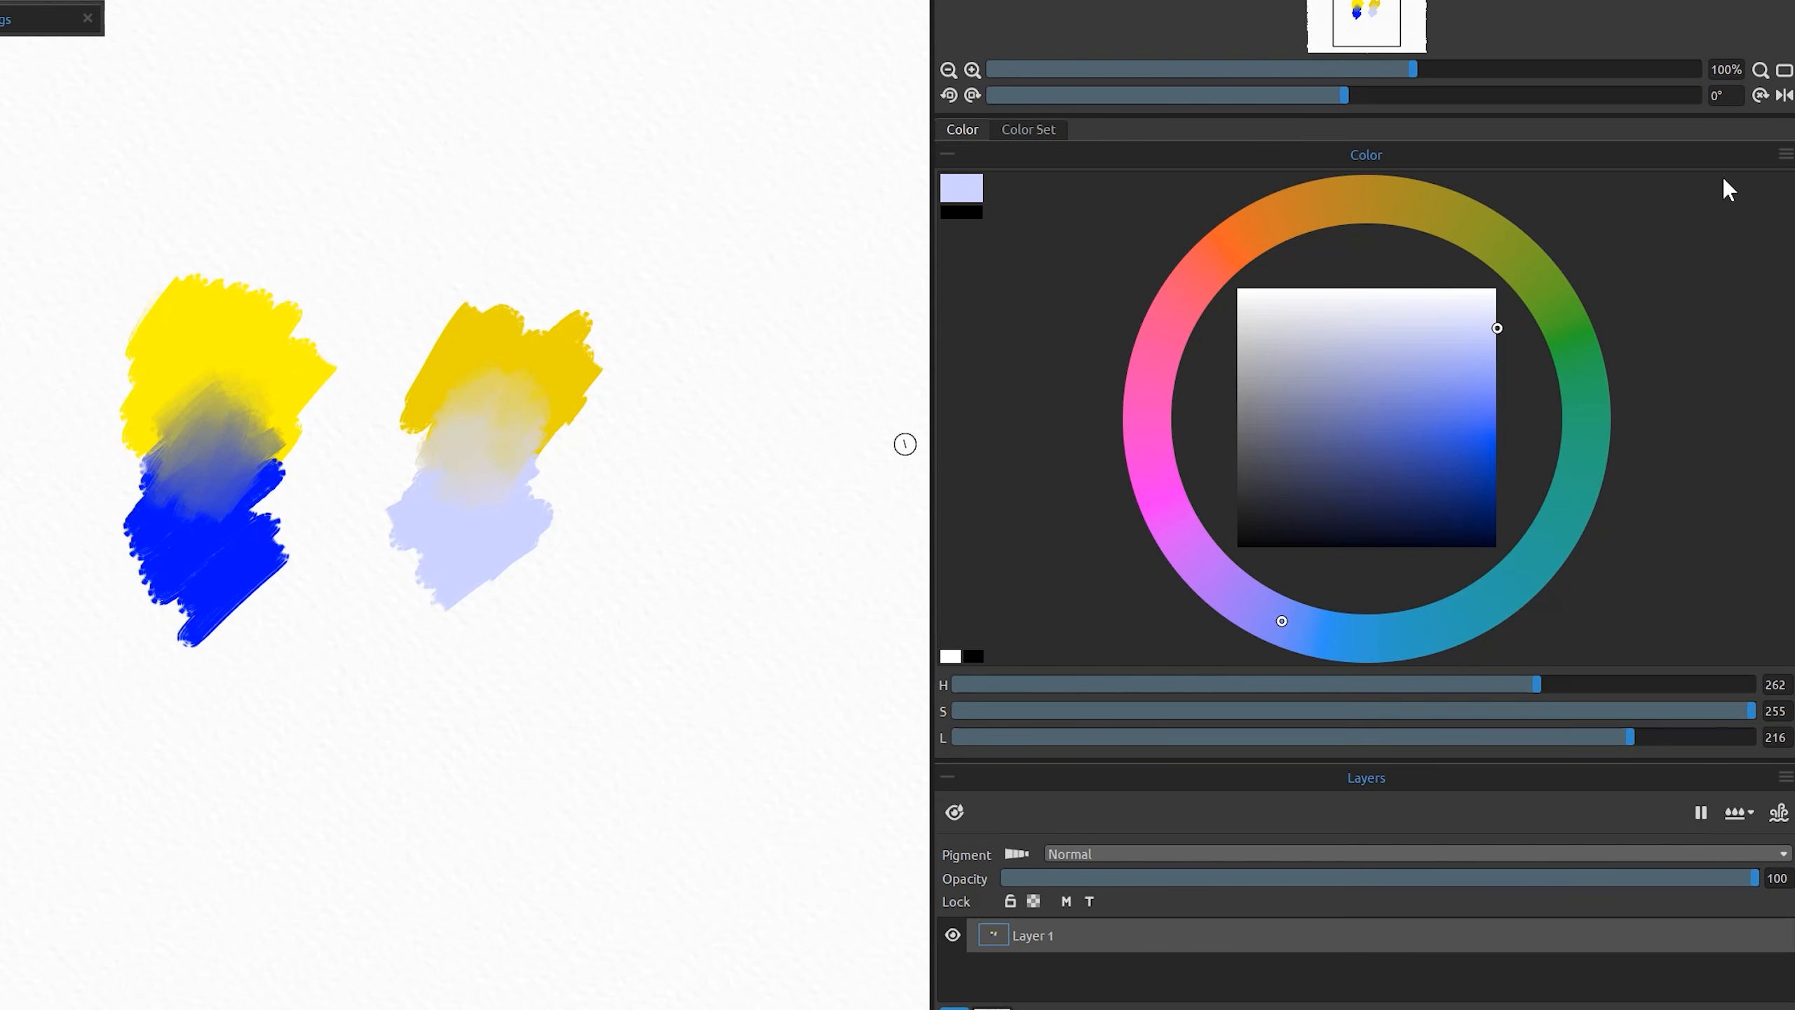
# Step: Paint two overlapping test patches beside the existing swatches, one in muted green and one in muted orange-red
pyautogui.click(1518, 261)
pyautogui.click(1329, 438)
pyautogui.moveTo(749, 372)
pyautogui.mouseDown()
pyautogui.moveTo(767, 460)
pyautogui.moveTo(735, 474)
pyautogui.mouseUp()
pyautogui.click(1256, 227)
pyautogui.moveTo(784, 536)
pyautogui.mouseDown()
pyautogui.moveTo(763, 421)
pyautogui.moveTo(725, 408)
pyautogui.moveTo(755, 364)
pyautogui.moveTo(738, 521)
pyautogui.moveTo(743, 353)
pyautogui.mouseUp()
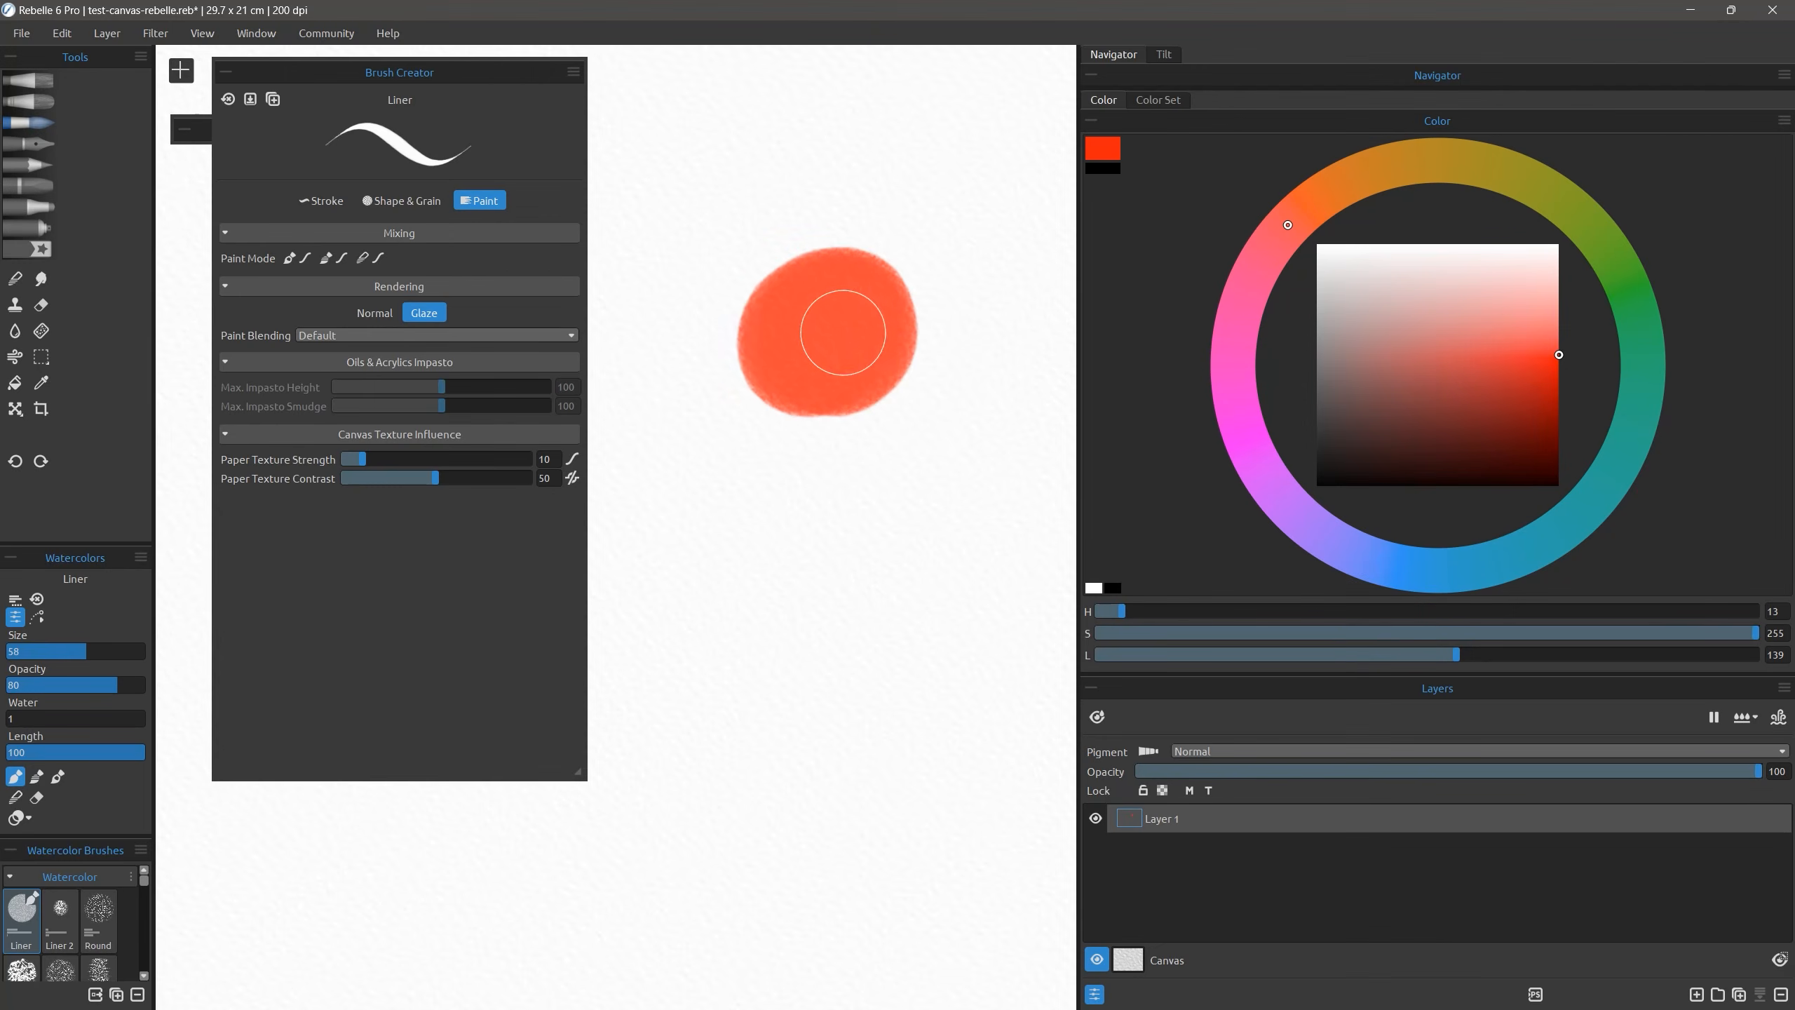
# Step: Paint a green circle and a blue circle below the red one so that all three overlap
pyautogui.click(1613, 260)
pyautogui.moveTo(911, 403)
pyautogui.mouseDown()
pyautogui.moveTo(903, 371)
pyautogui.moveTo(887, 441)
pyautogui.moveTo(809, 449)
pyautogui.mouseUp()
pyautogui.click(1389, 566)
# Step: Paint a yellow circle below the red, green and blue group and a magenta circle overlapping its lower-left side
pyautogui.click(1508, 172)
pyautogui.click(1558, 284)
pyautogui.moveTo(837, 640)
pyautogui.mouseDown()
pyautogui.moveTo(812, 648)
pyautogui.moveTo(863, 633)
pyautogui.mouseUp()
pyautogui.click(1233, 425)
pyautogui.click(1558, 353)
pyautogui.moveTo(791, 693)
pyautogui.mouseDown()
pyautogui.moveTo(809, 741)
pyautogui.moveTo(784, 749)
pyautogui.mouseUp()
# Step: Pick a bright cyan and paint a circle overlapping the lower right of the yellow and magenta circles
pyautogui.click(1525, 550)
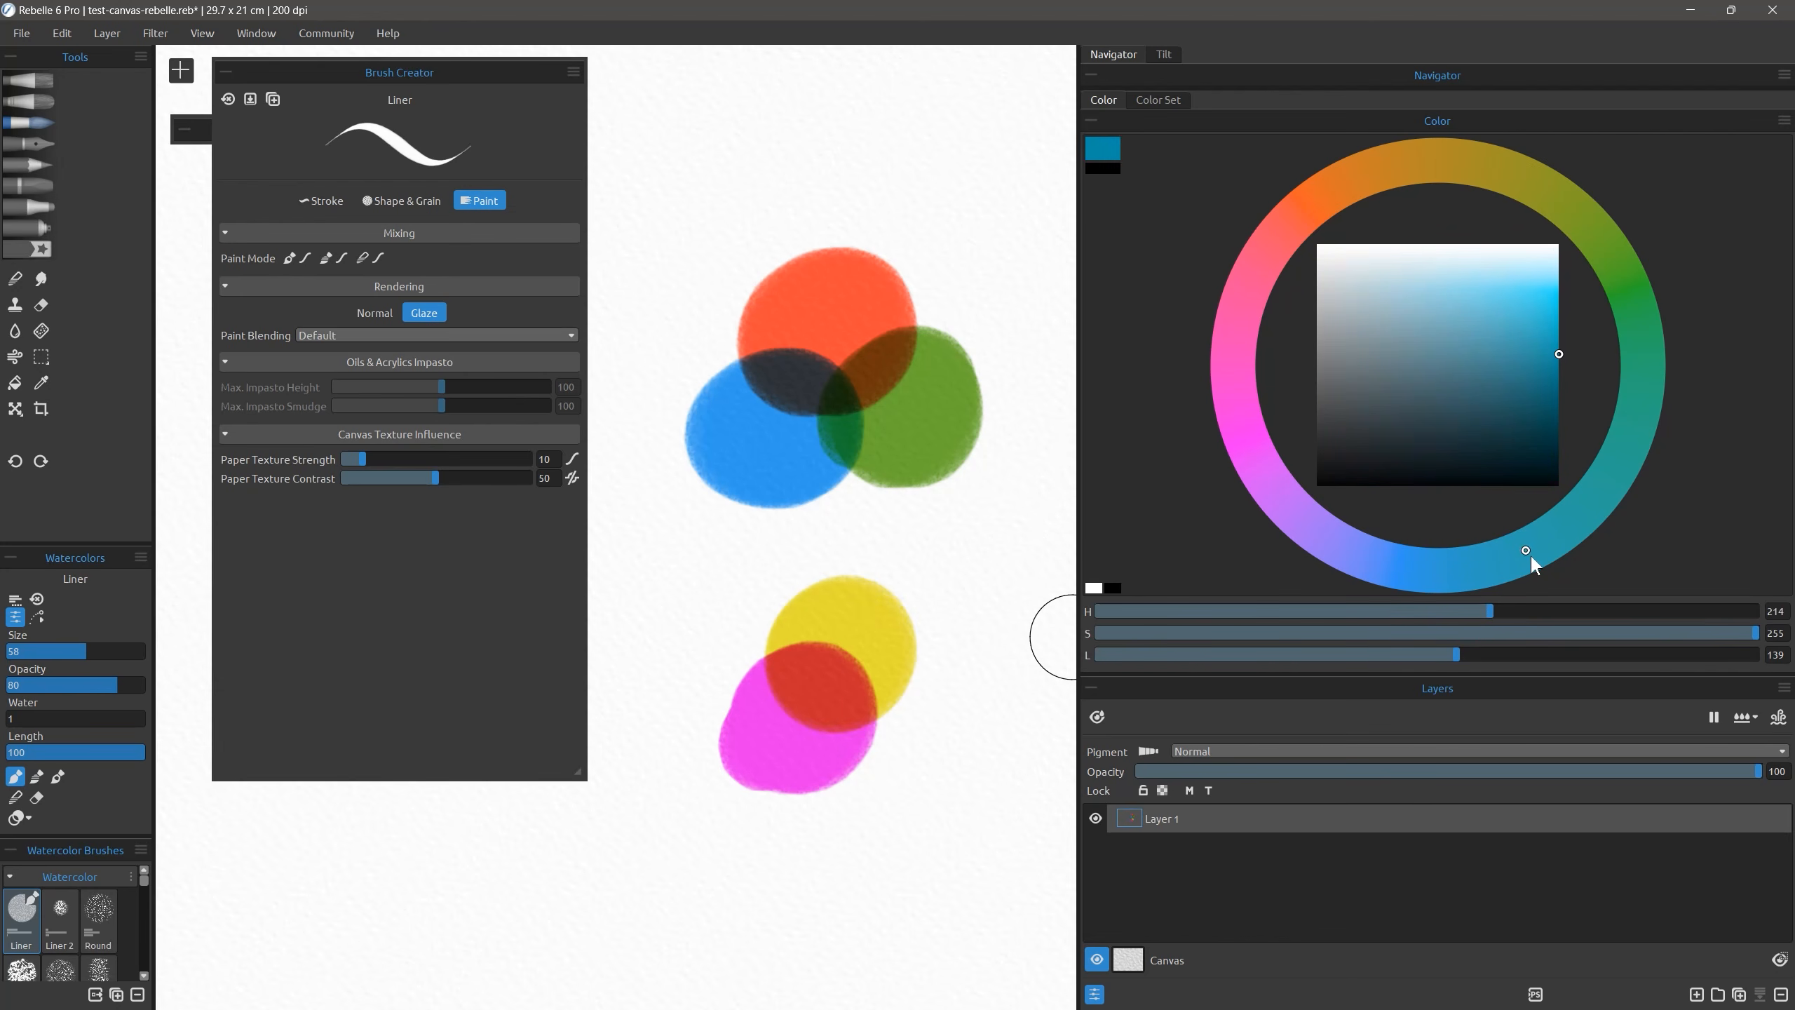
pyautogui.click(1538, 543)
pyautogui.click(1558, 296)
pyautogui.moveTo(947, 678); pyautogui.dragTo(901, 764)
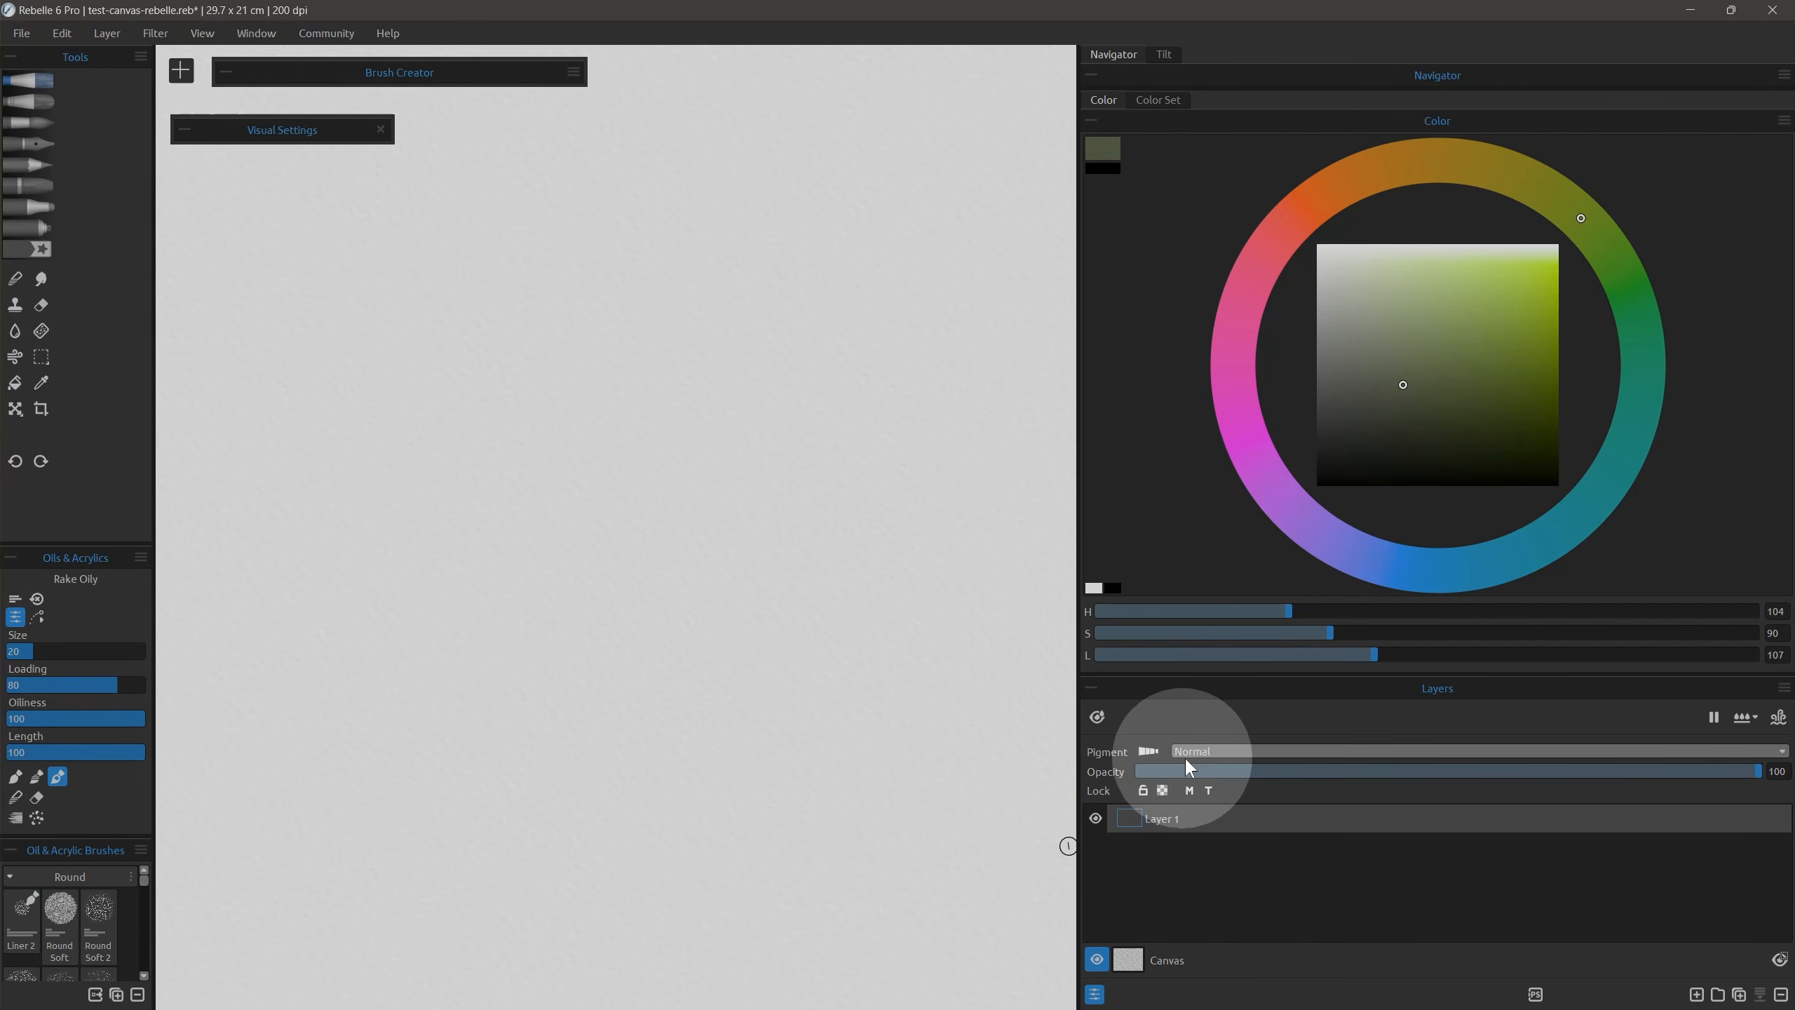
# Step: Open the layer's blending mode list and build up overlapping light green Liner strokes in Glaze rendering
pyautogui.click(1183, 753)
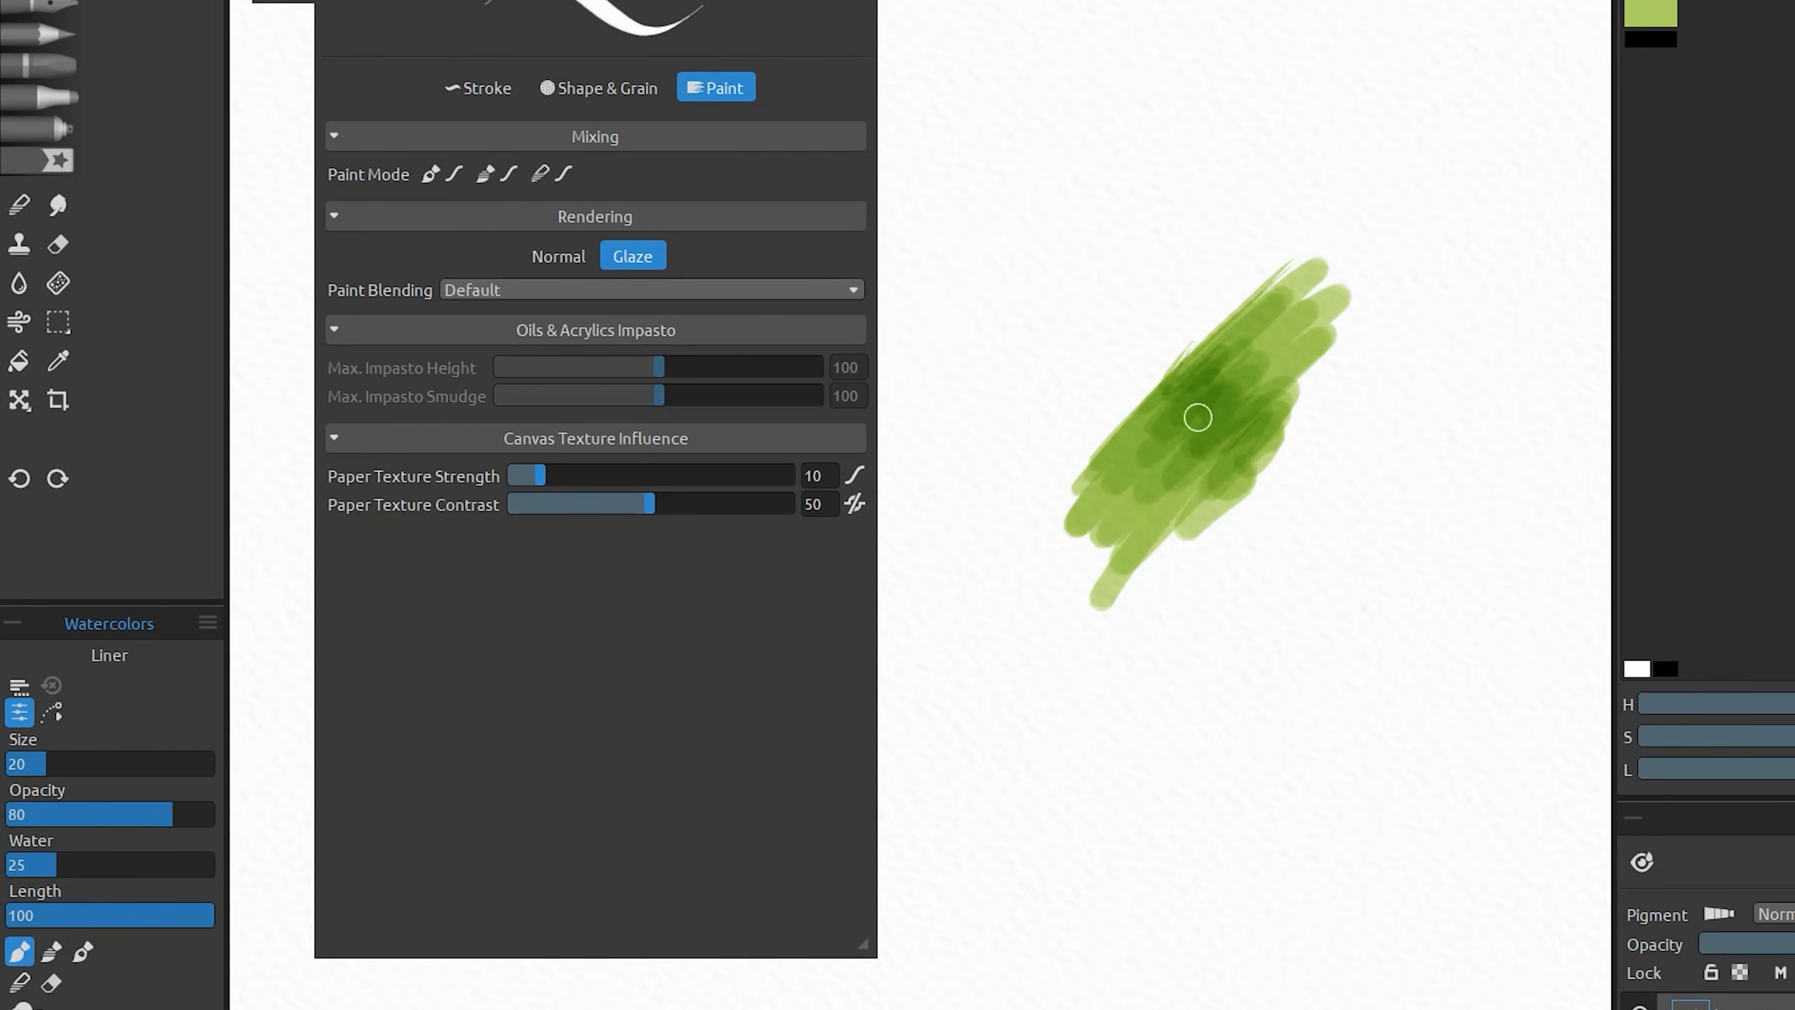
pyautogui.moveTo(1198, 417); pyautogui.dragTo(1202, 503)
pyautogui.moveTo(1379, 335)
pyautogui.mouseDown()
pyautogui.moveTo(1090, 446)
pyautogui.moveTo(1035, 496)
pyautogui.mouseUp()
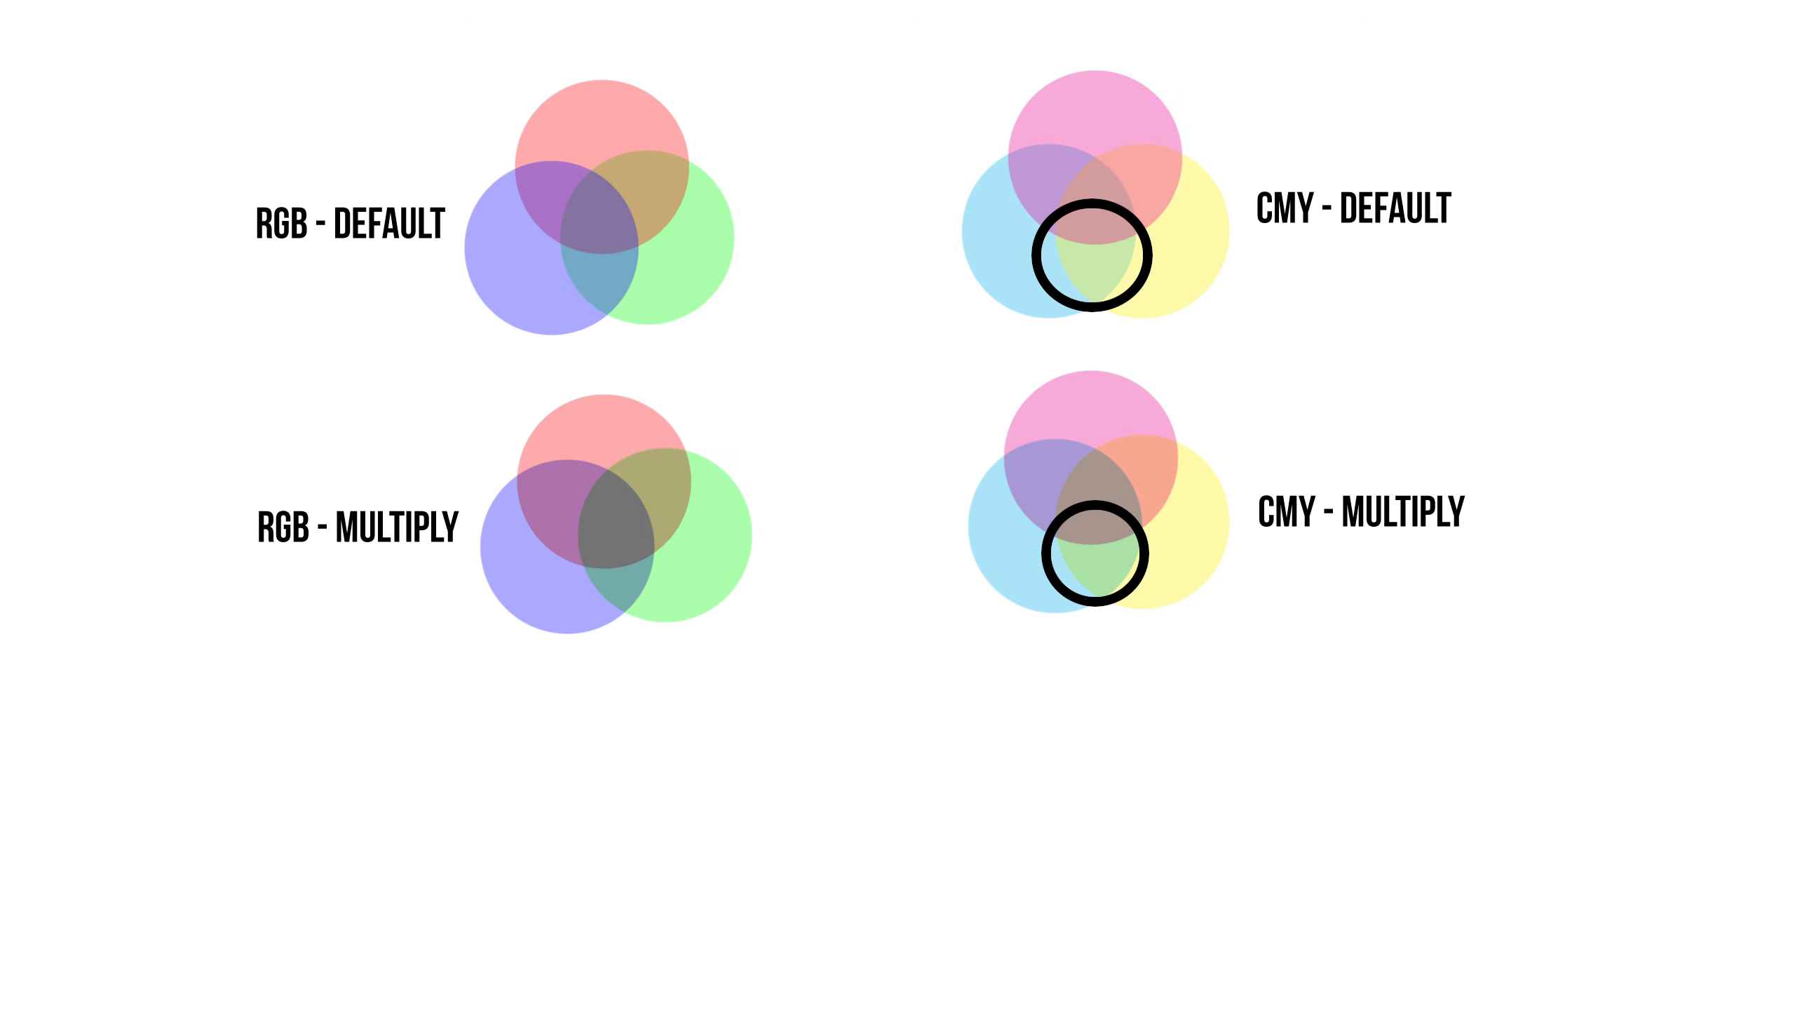
# Step: Layer broad translucent pink and orange-red glaze strokes over the multicoloured patch
pyautogui.moveTo(830, 474)
pyautogui.mouseDown()
pyautogui.moveTo(946, 329)
pyautogui.moveTo(1330, 301)
pyautogui.moveTo(941, 609)
pyautogui.moveTo(789, 452)
pyautogui.moveTo(939, 580)
pyautogui.mouseUp()
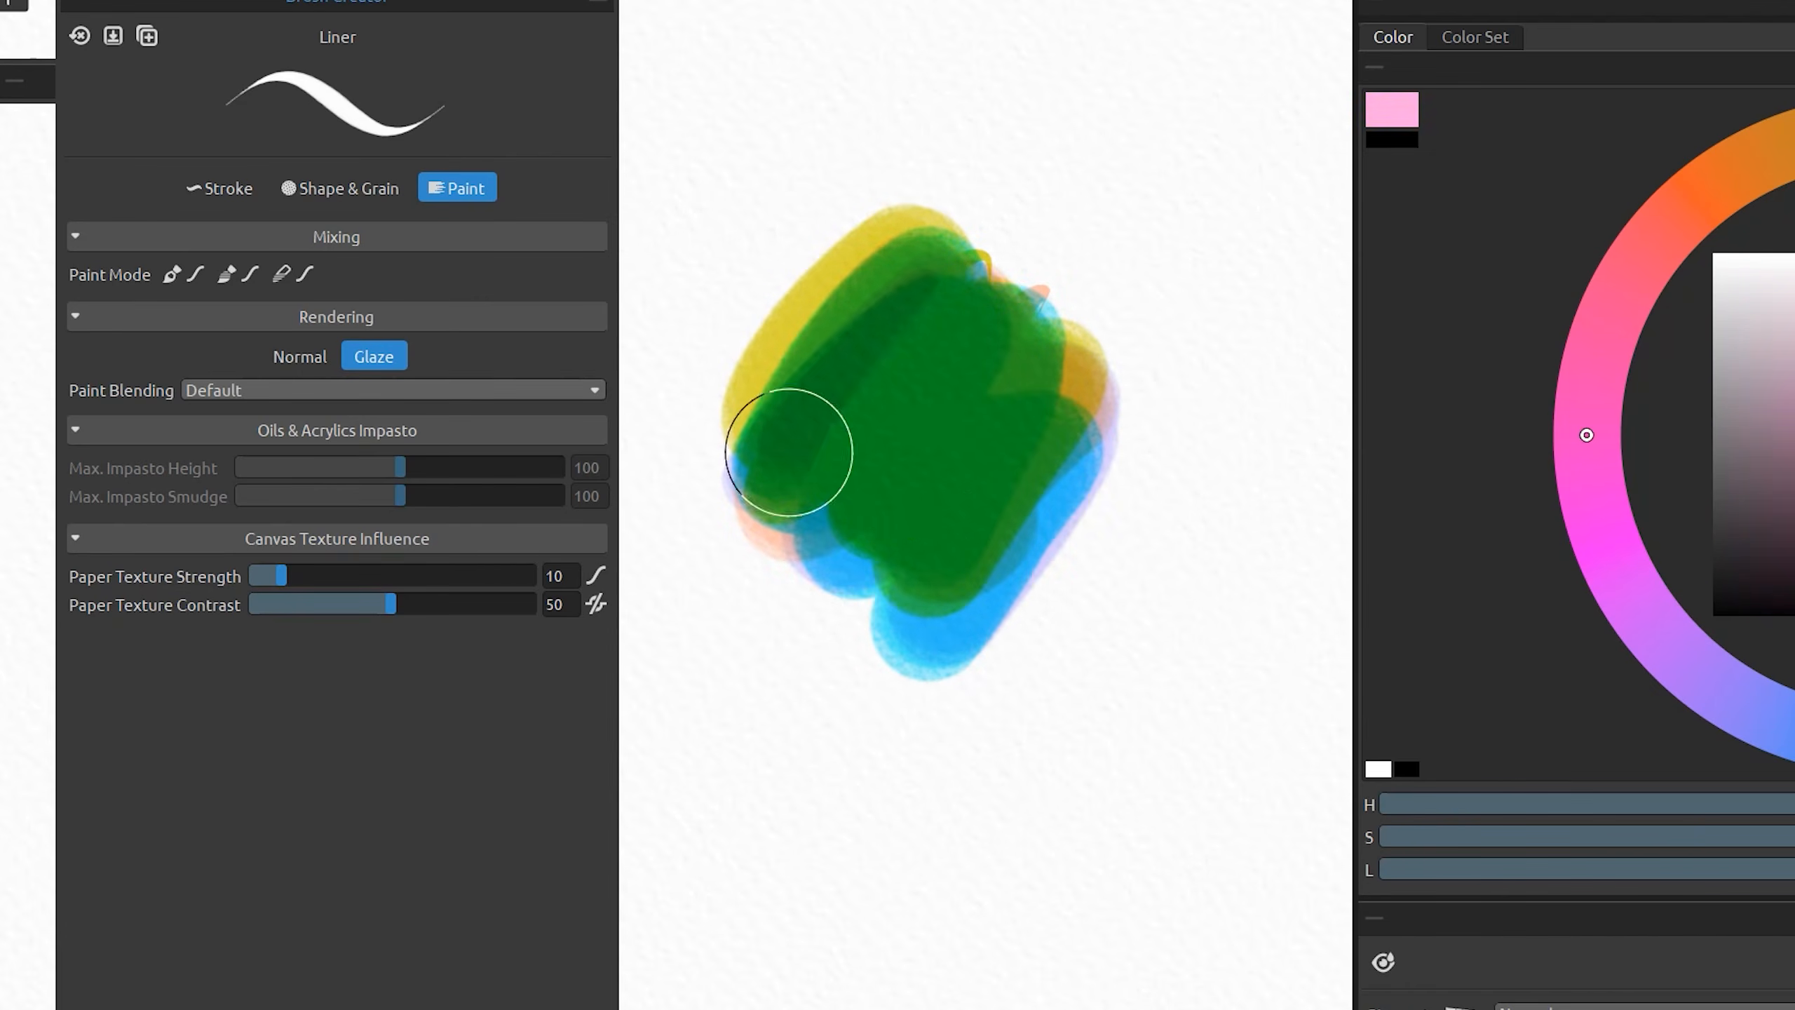
pyautogui.moveTo(933, 289); pyautogui.dragTo(979, 569)
pyautogui.click(1669, 224)
pyautogui.moveTo(941, 498)
pyautogui.mouseDown()
pyautogui.moveTo(952, 460)
pyautogui.moveTo(963, 489)
pyautogui.mouseUp()
# Step: Darken the same patch by layering blue and yellow-orange glaze strokes over it
pyautogui.click(1787, 728)
pyautogui.moveTo(841, 374)
pyautogui.mouseDown()
pyautogui.moveTo(929, 465)
pyautogui.moveTo(894, 615)
pyautogui.mouseUp()
pyautogui.click(1794, 729)
pyautogui.moveTo(917, 258); pyautogui.dragTo(901, 622)
pyautogui.click(1794, 145)
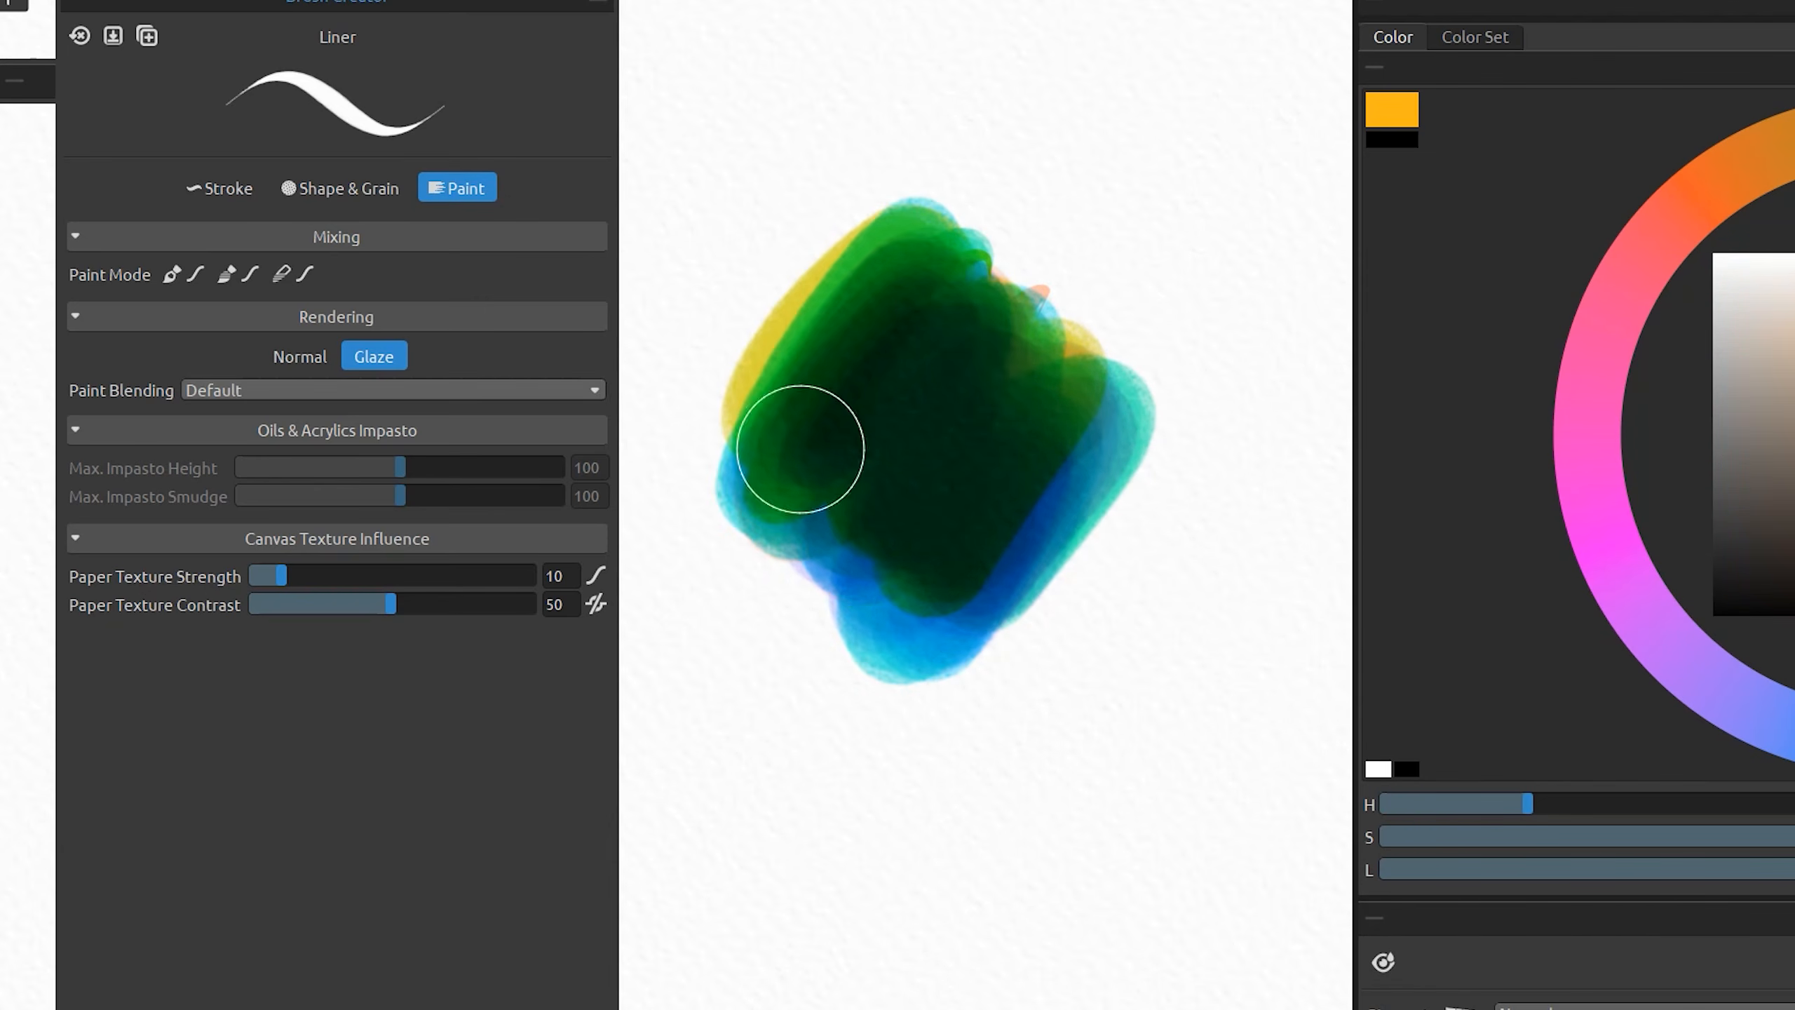
pyautogui.moveTo(877, 363); pyautogui.dragTo(1018, 485)
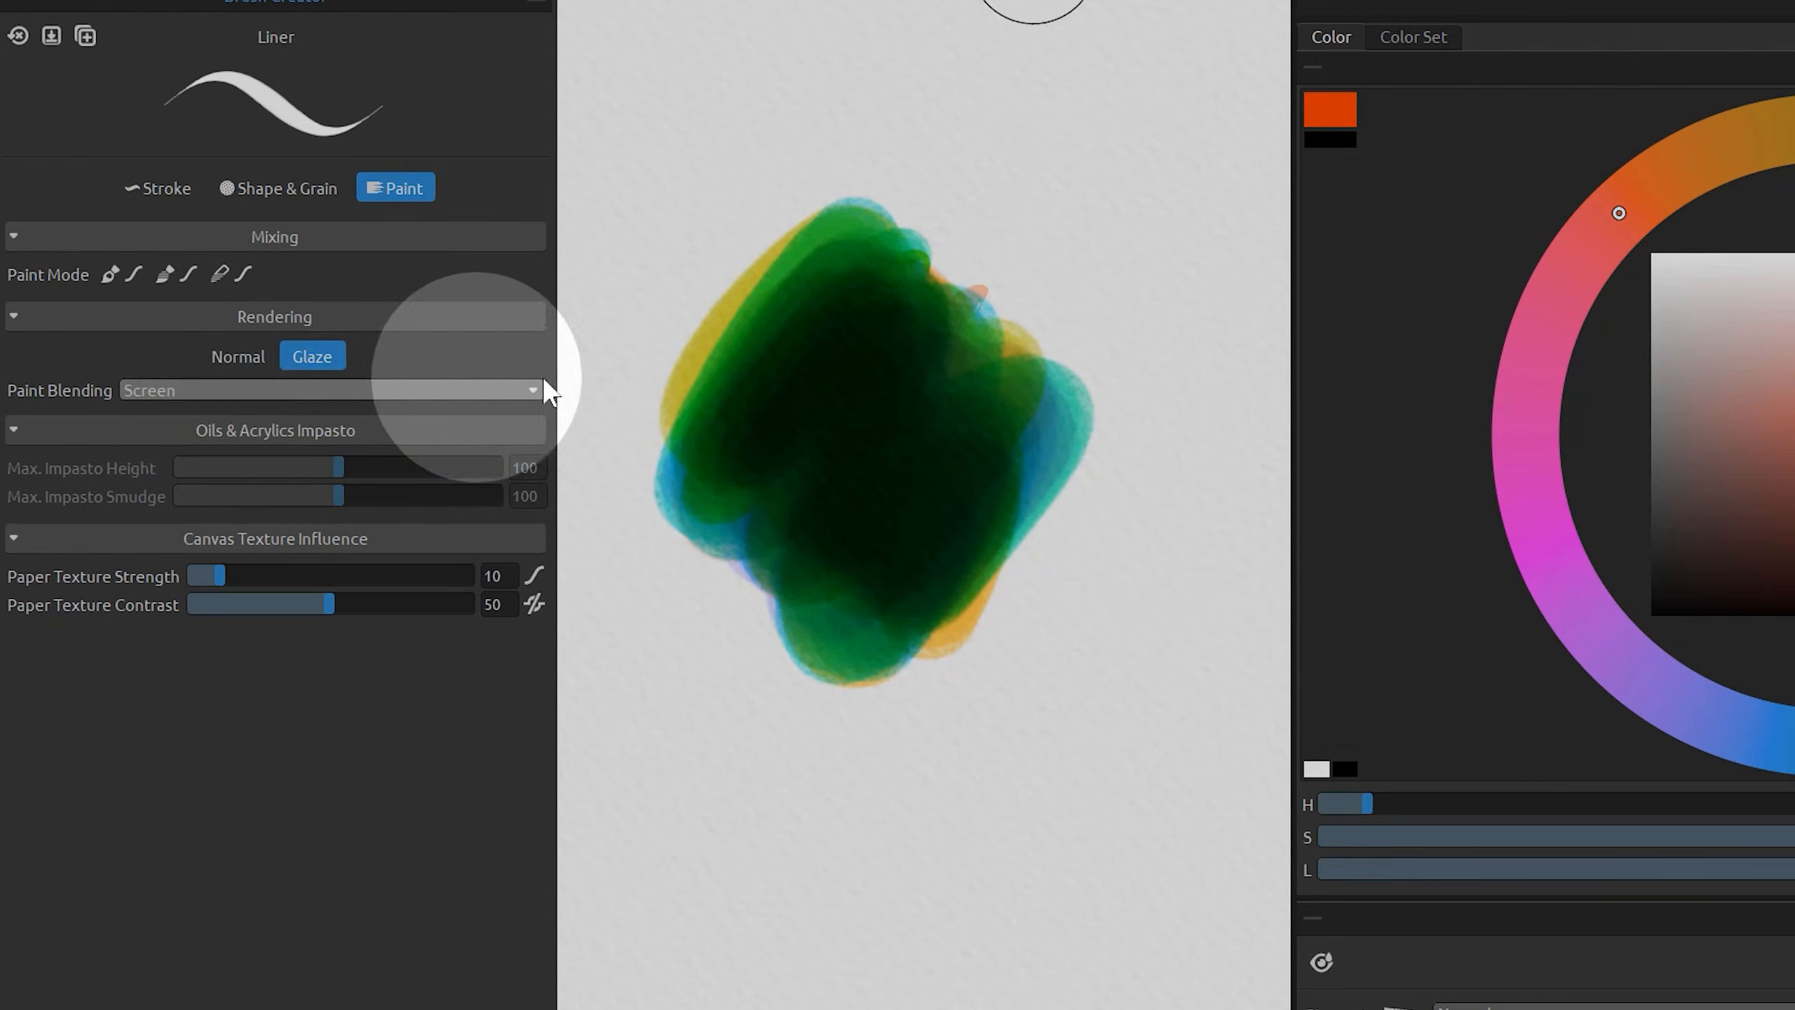
# Step: Browse the paint blending options of the Liner brush
pyautogui.moveTo(497, 413); pyautogui.dragTo(492, 401)
pyautogui.moveTo(493, 401); pyautogui.dragTo(508, 411)
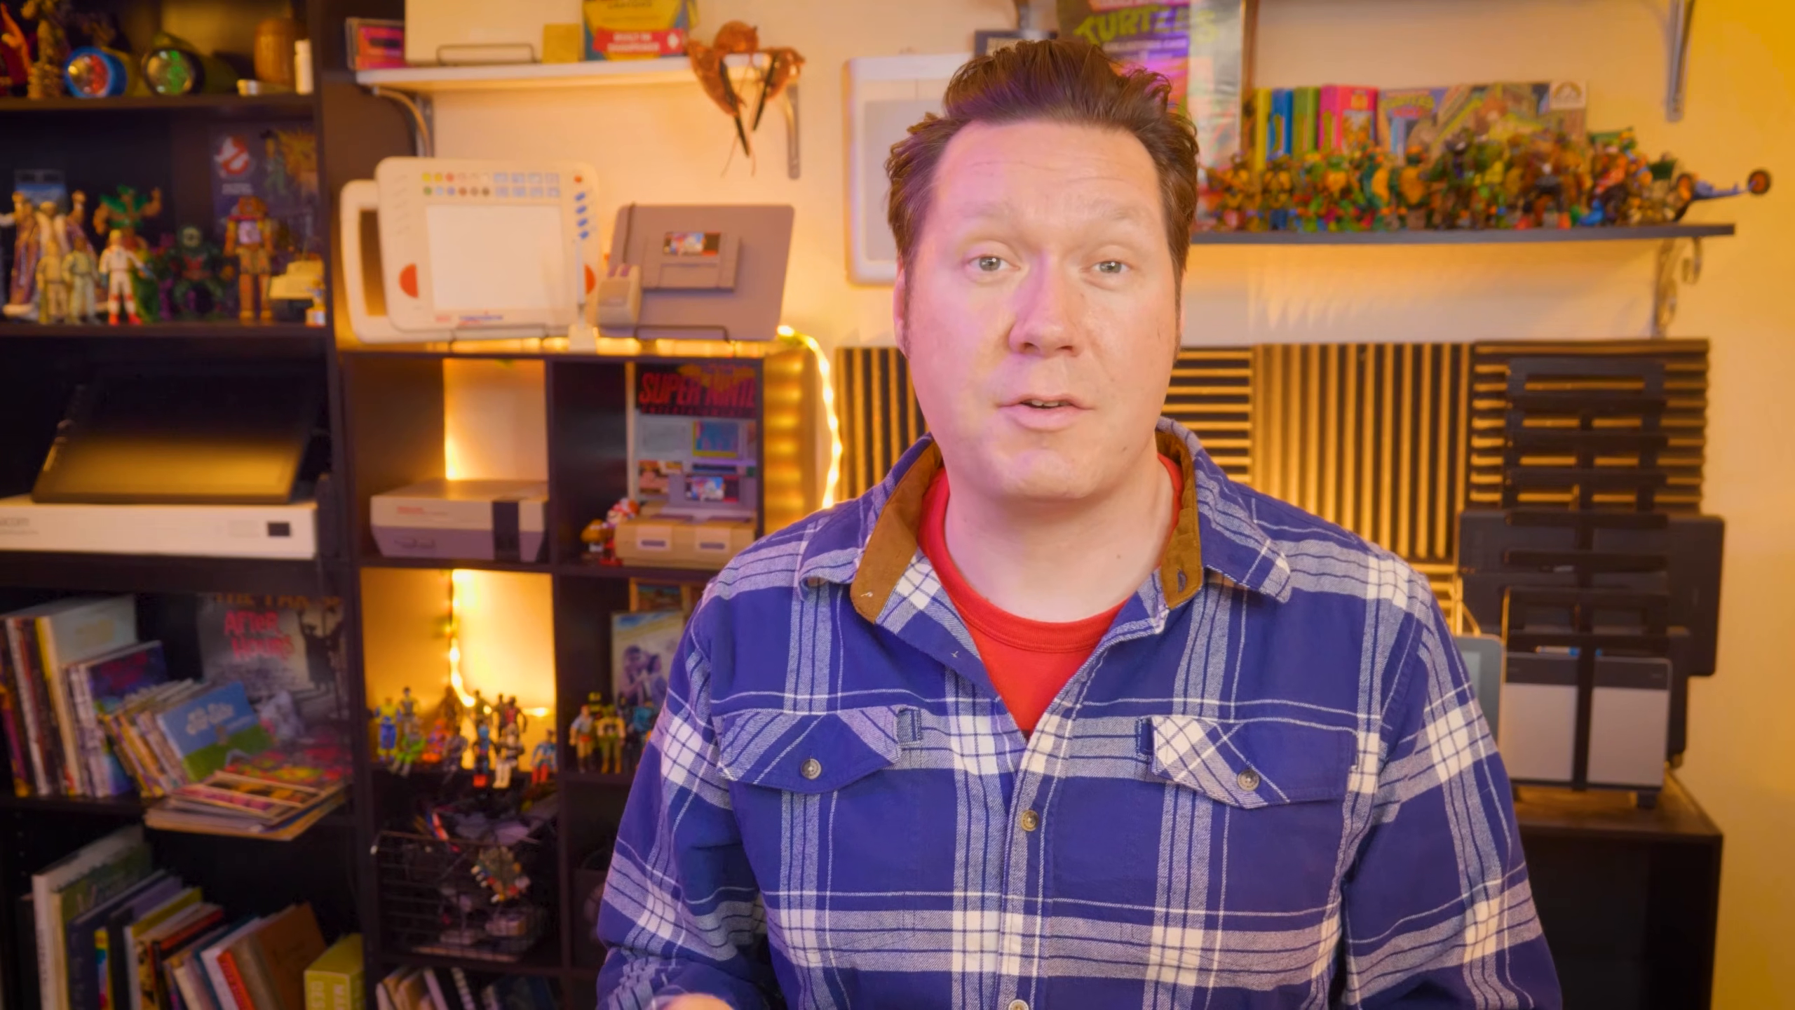
# Step: Paint overlapping orange, green and bright cyan circles with the glazing brush
pyautogui.moveTo(312, 673)
pyautogui.mouseDown()
pyautogui.moveTo(312, 609)
pyautogui.moveTo(446, 446)
pyautogui.moveTo(441, 411)
pyautogui.mouseUp()
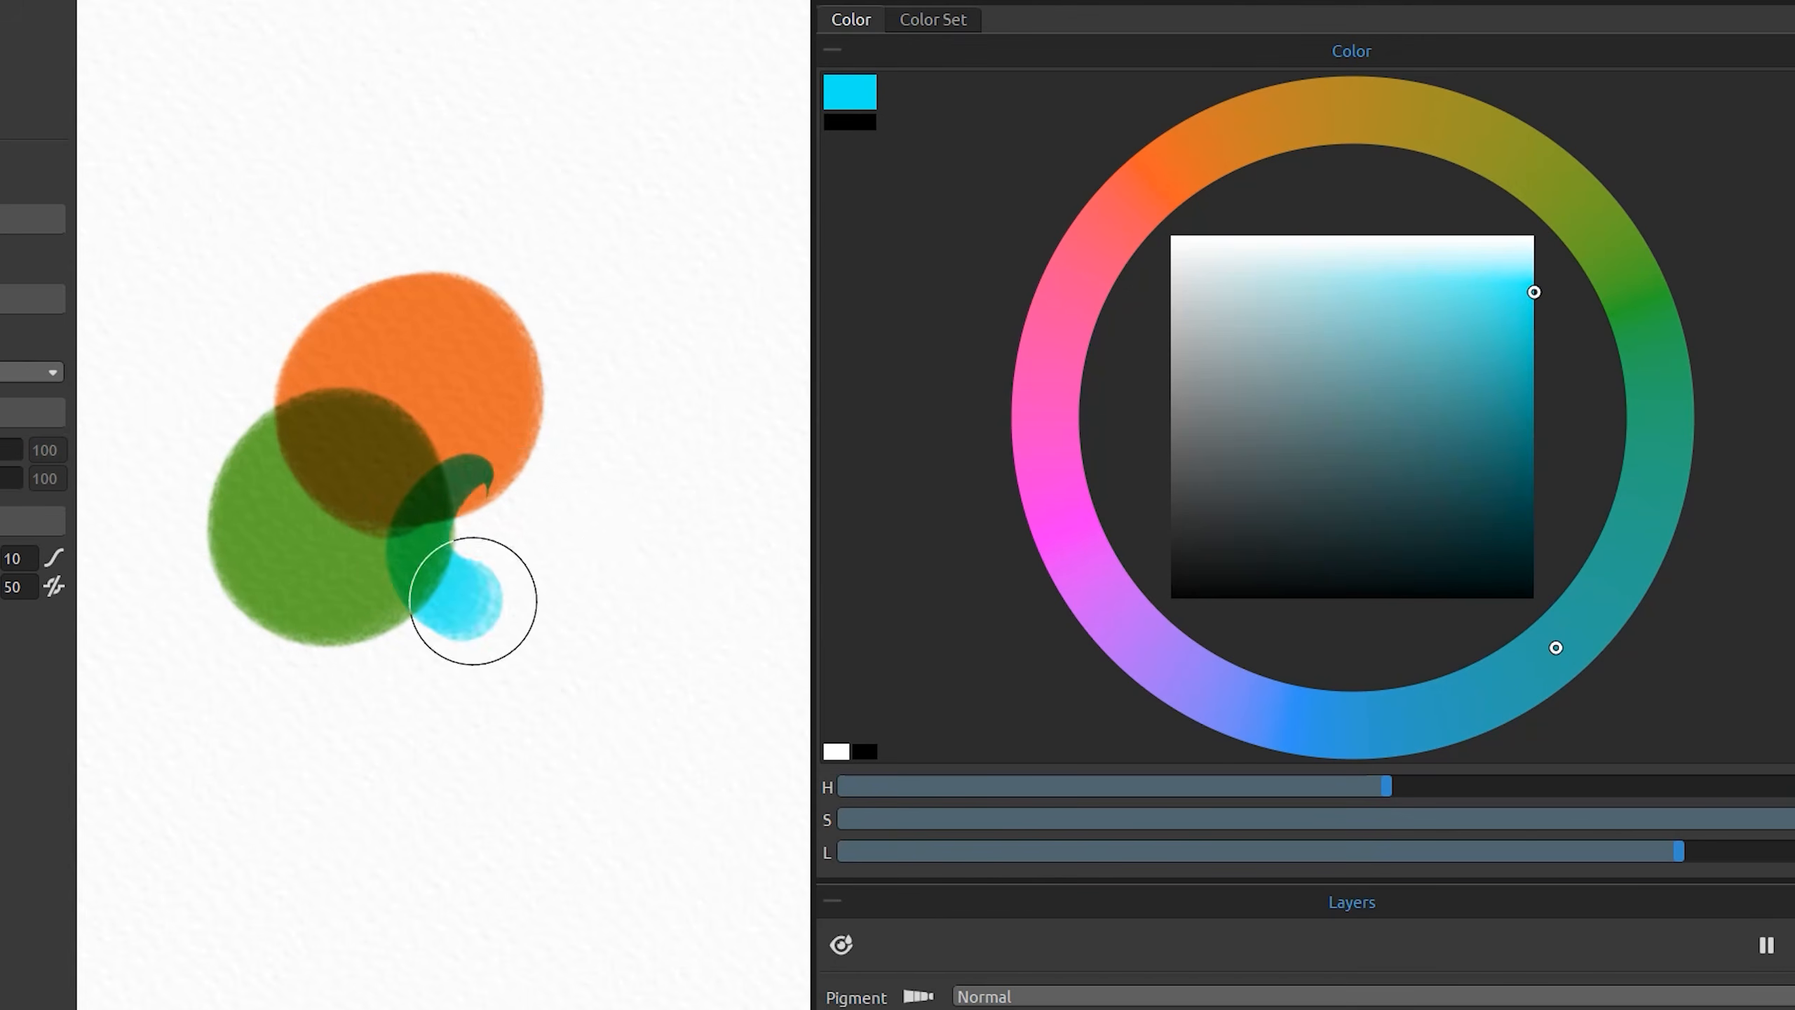
pyautogui.moveTo(469, 601); pyautogui.dragTo(499, 516)
pyautogui.moveTo(741, 573); pyautogui.dragTo(355, 466)
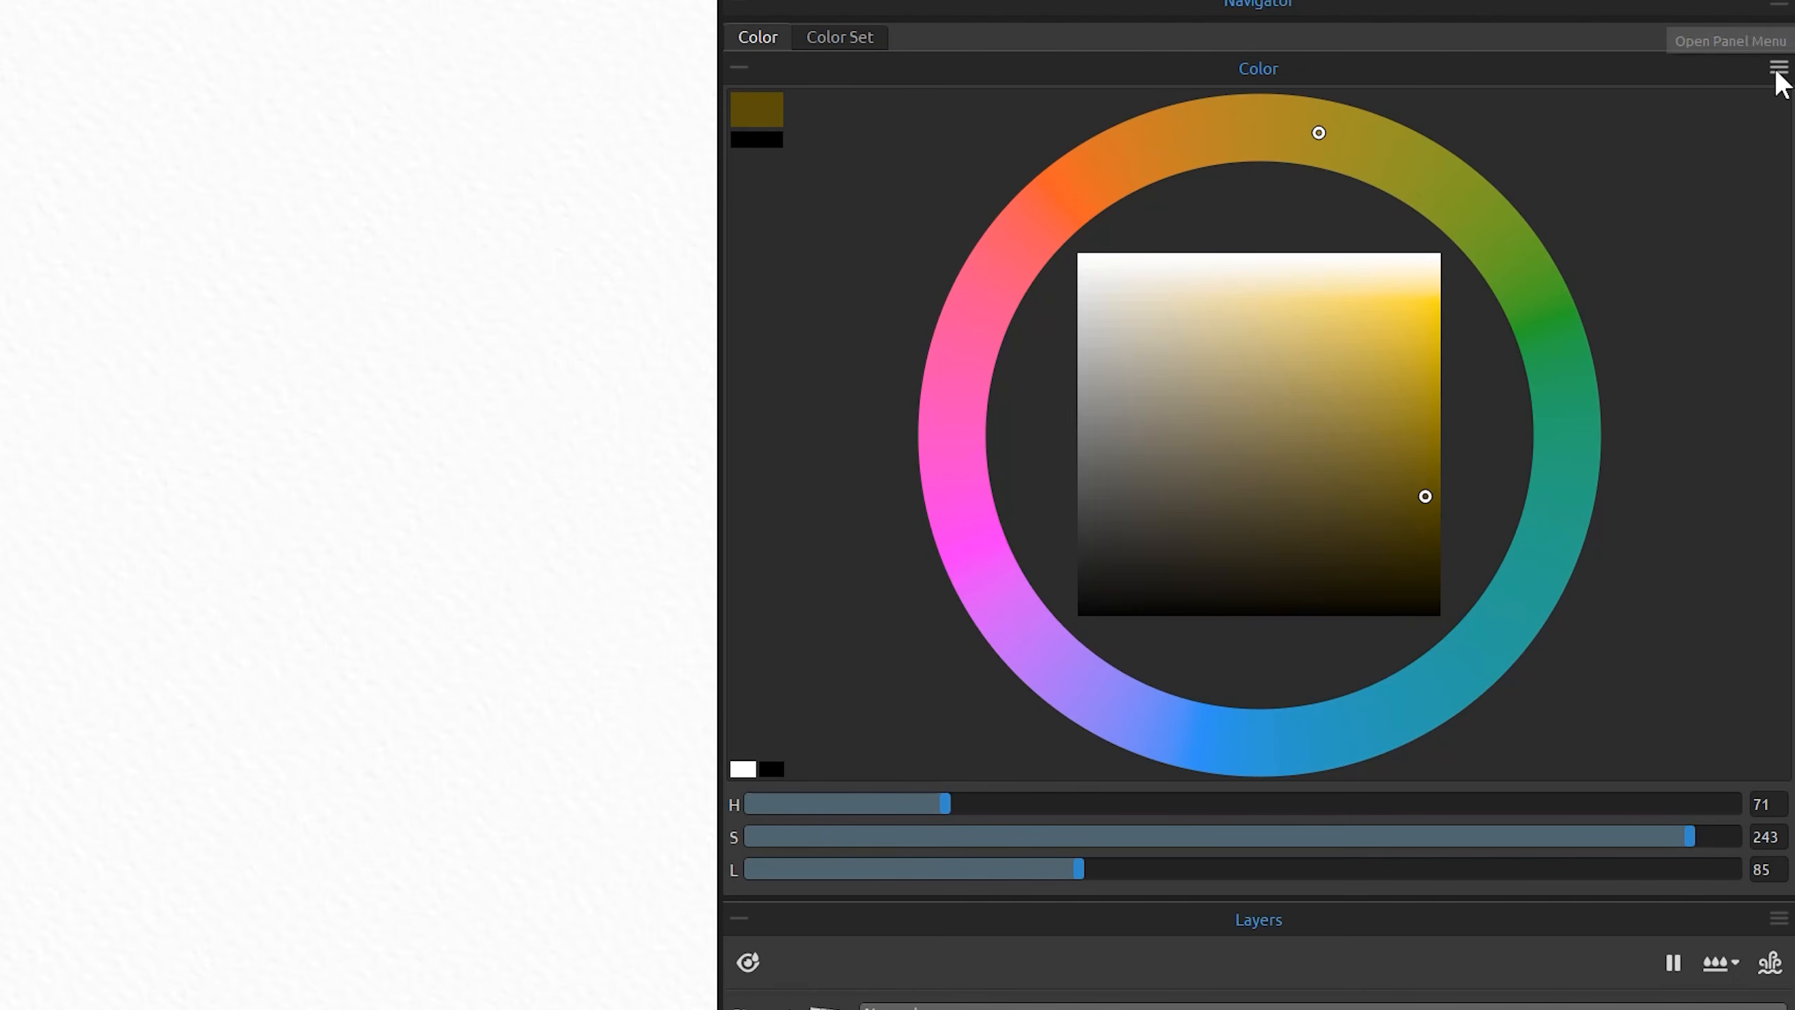
# Step: Switch the colour wheel to the HSV model and choose a fully bright yellow-orange
pyautogui.click(1779, 70)
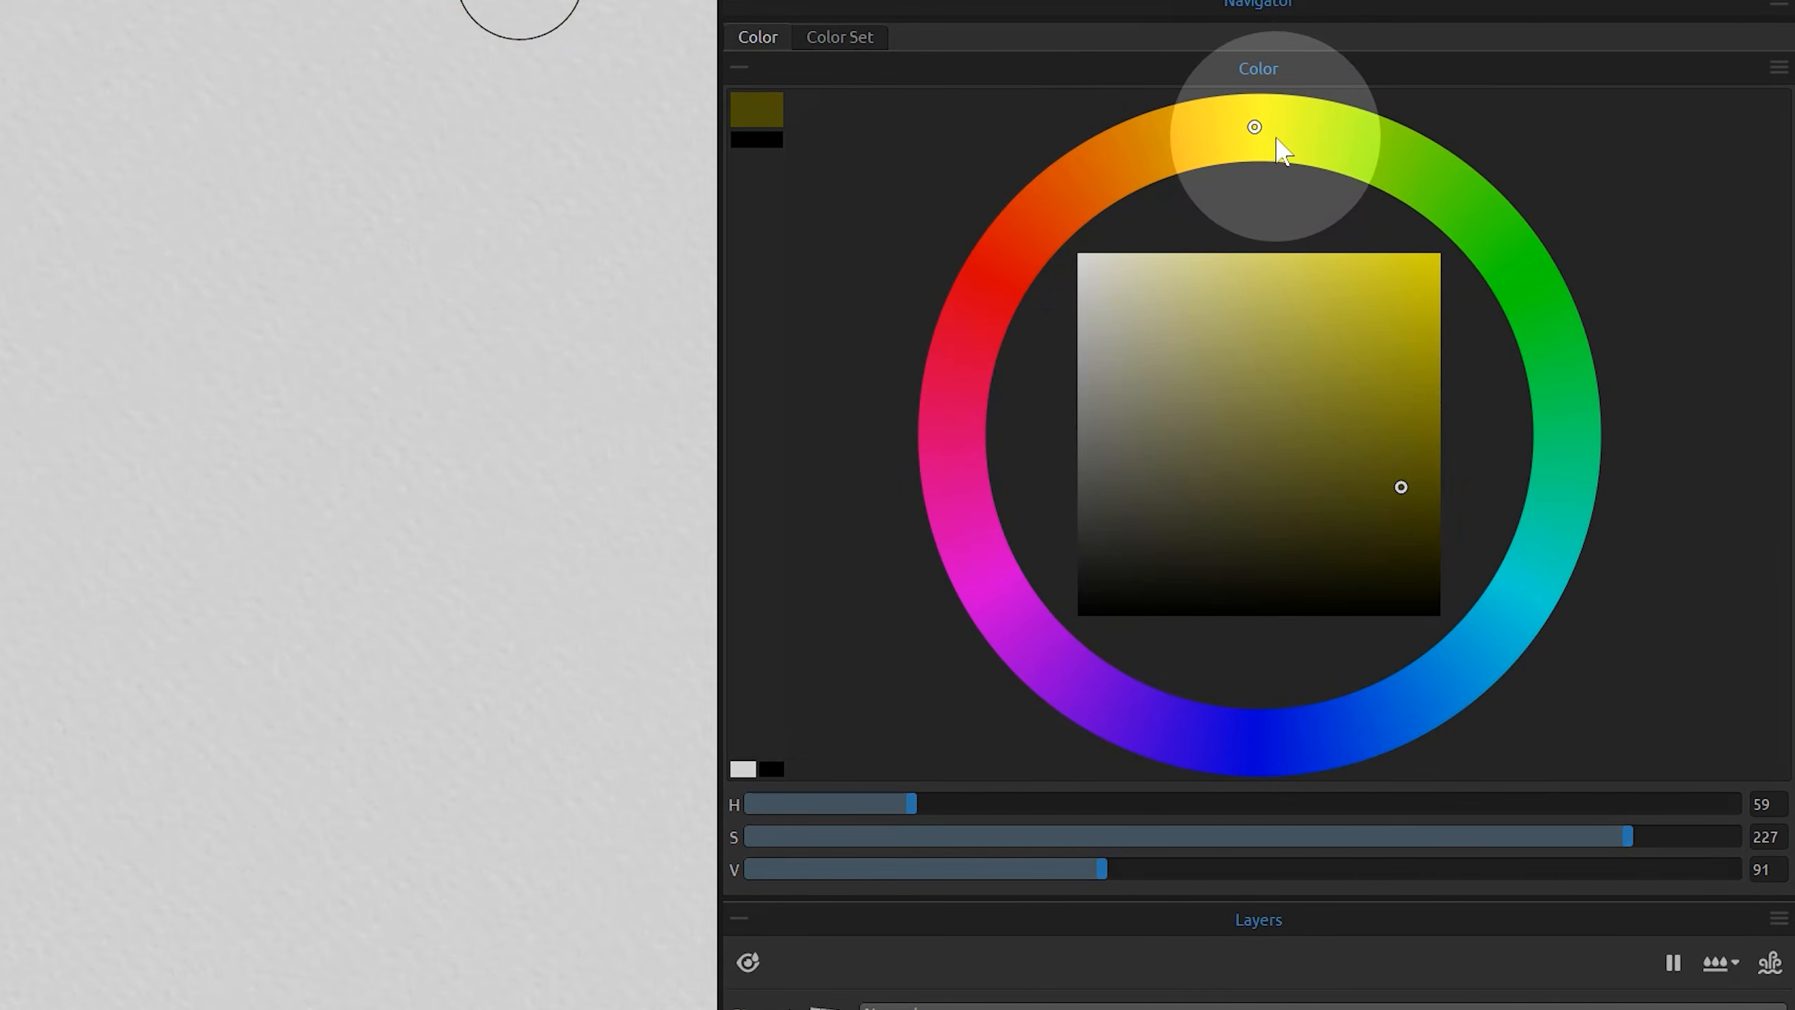
pyautogui.moveTo(1103, 868); pyautogui.dragTo(1549, 897)
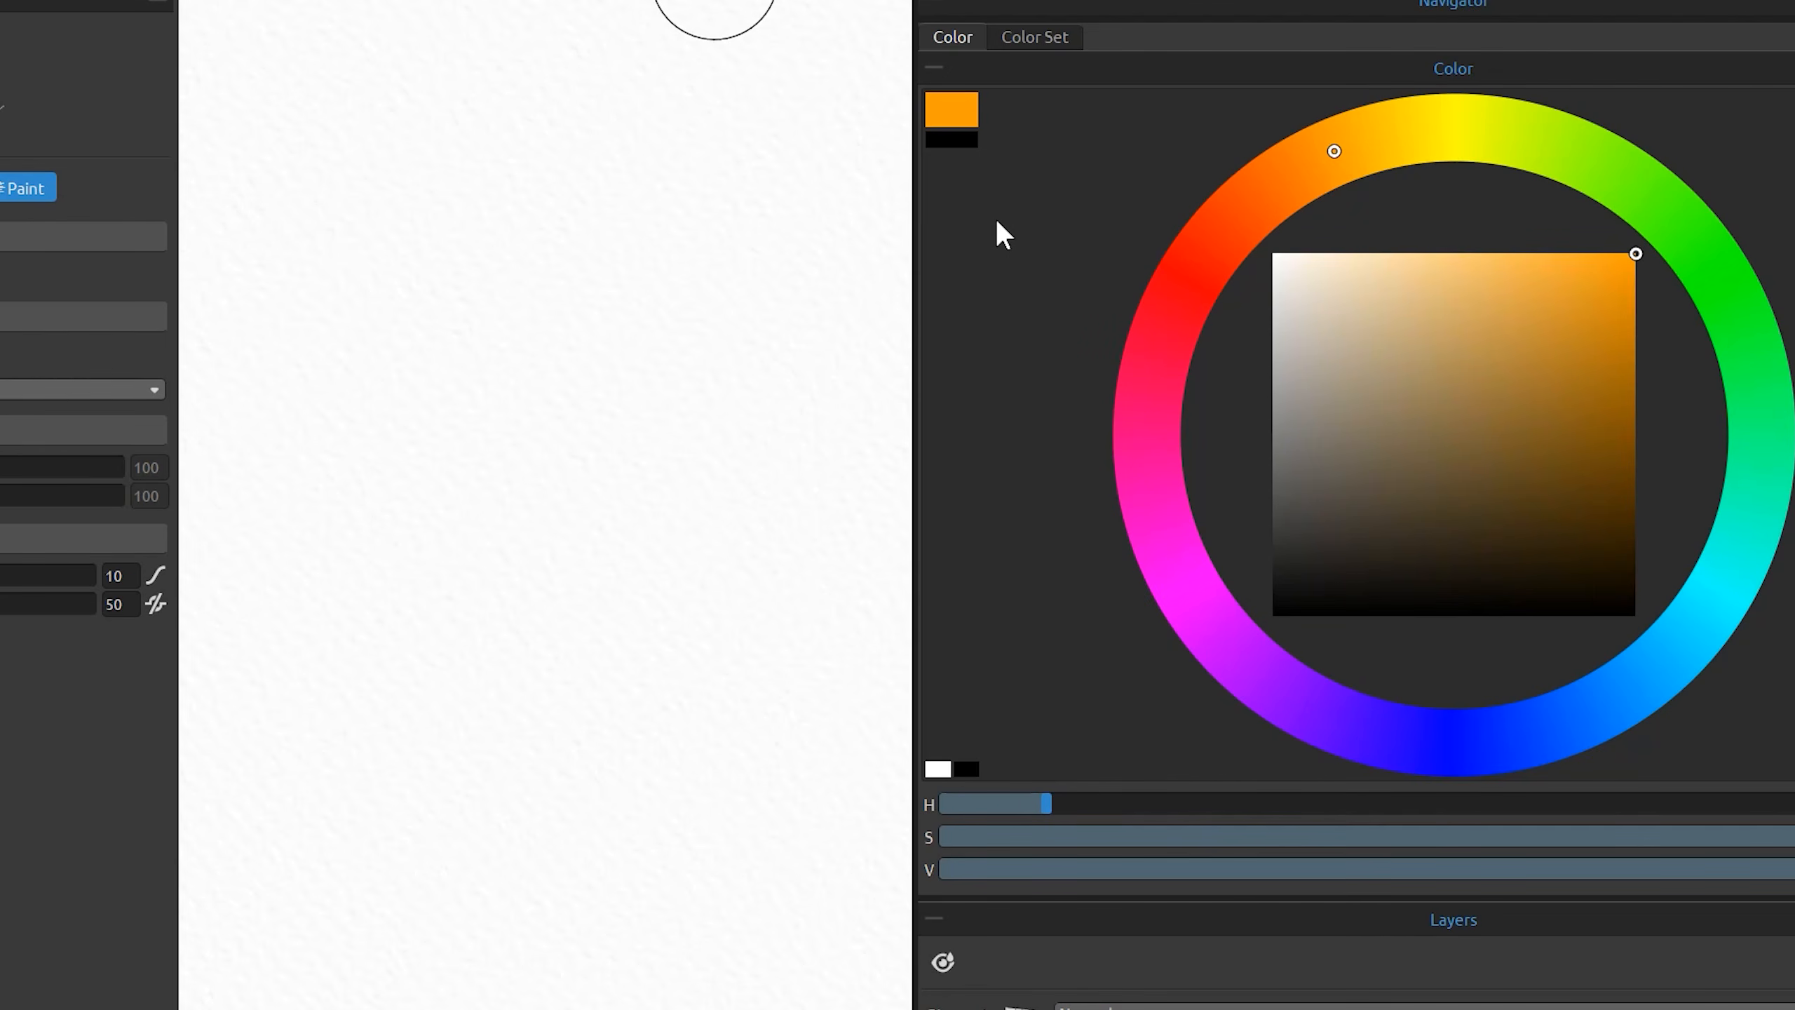
pyautogui.moveTo(1244, 230)
pyautogui.mouseDown()
pyautogui.moveTo(1446, 121)
pyautogui.moveTo(1291, 183)
pyautogui.moveTo(1358, 154)
pyautogui.mouseUp()
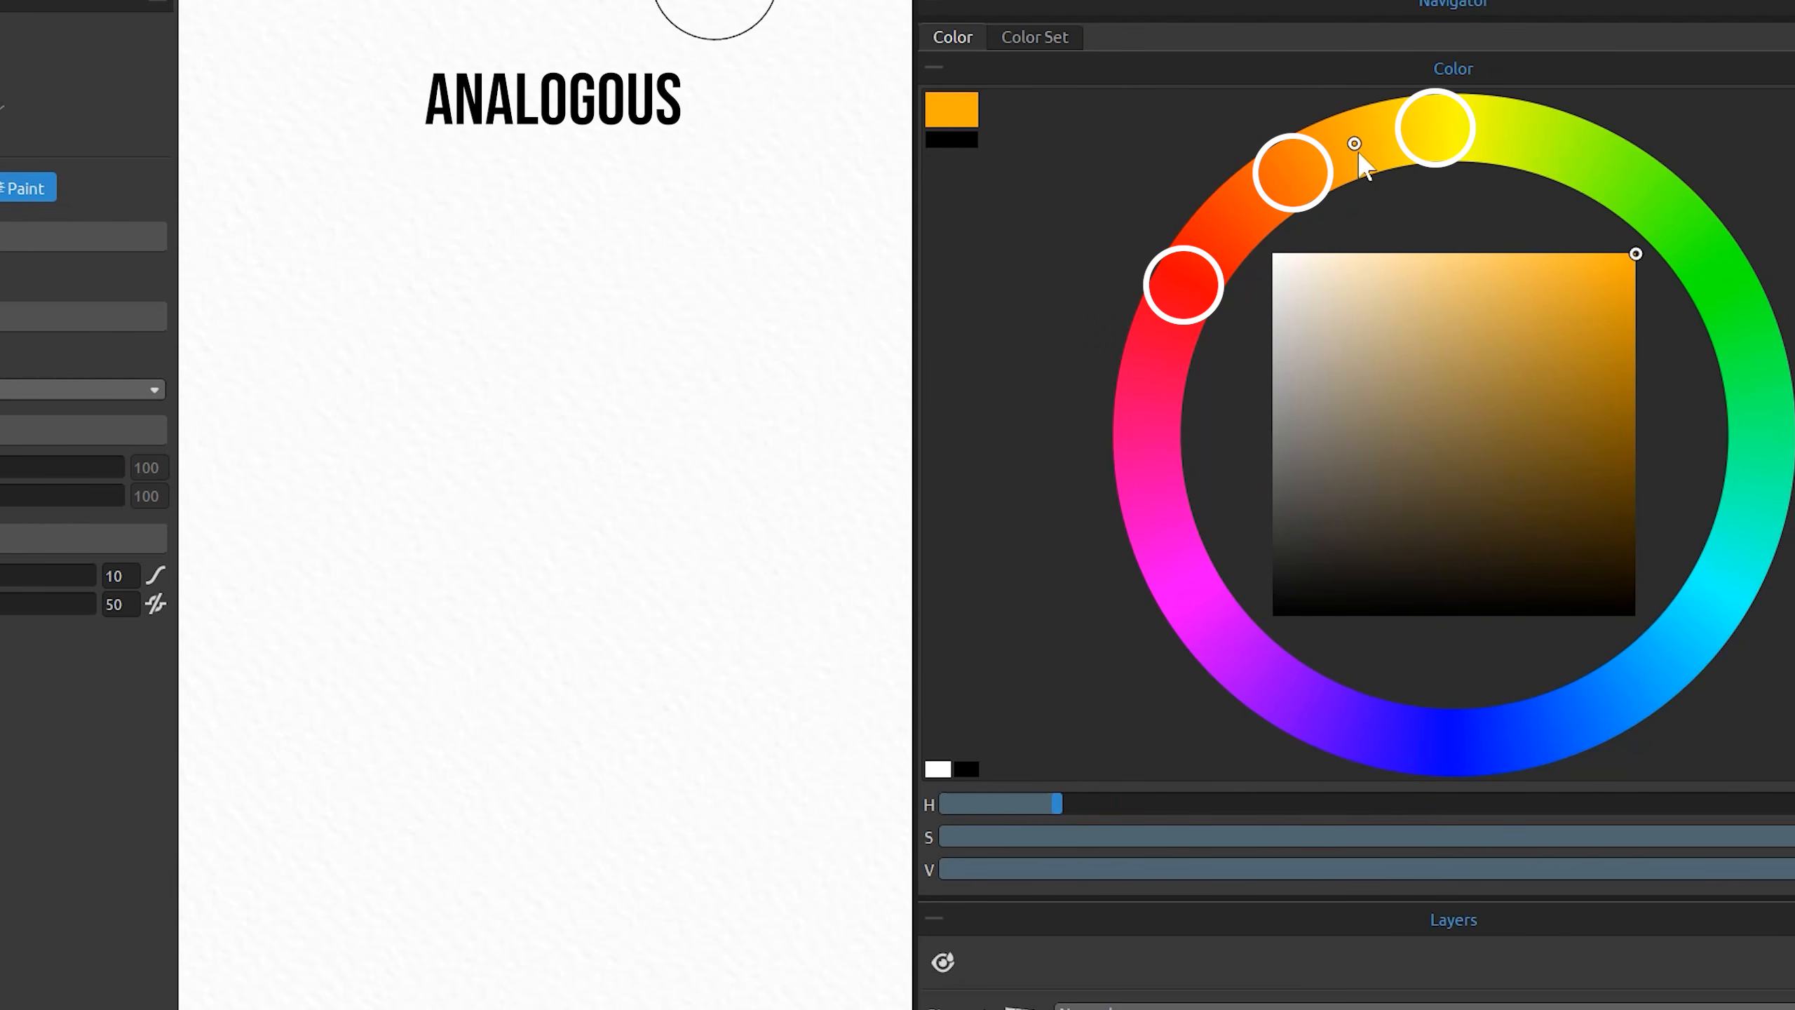
# Step: Paint overlapping yellow, orange and red patches and blend their borders, sampling each colour from the canvas
pyautogui.moveTo(608, 315)
pyautogui.mouseDown()
pyautogui.moveTo(501, 376)
pyautogui.moveTo(606, 408)
pyautogui.mouseUp()
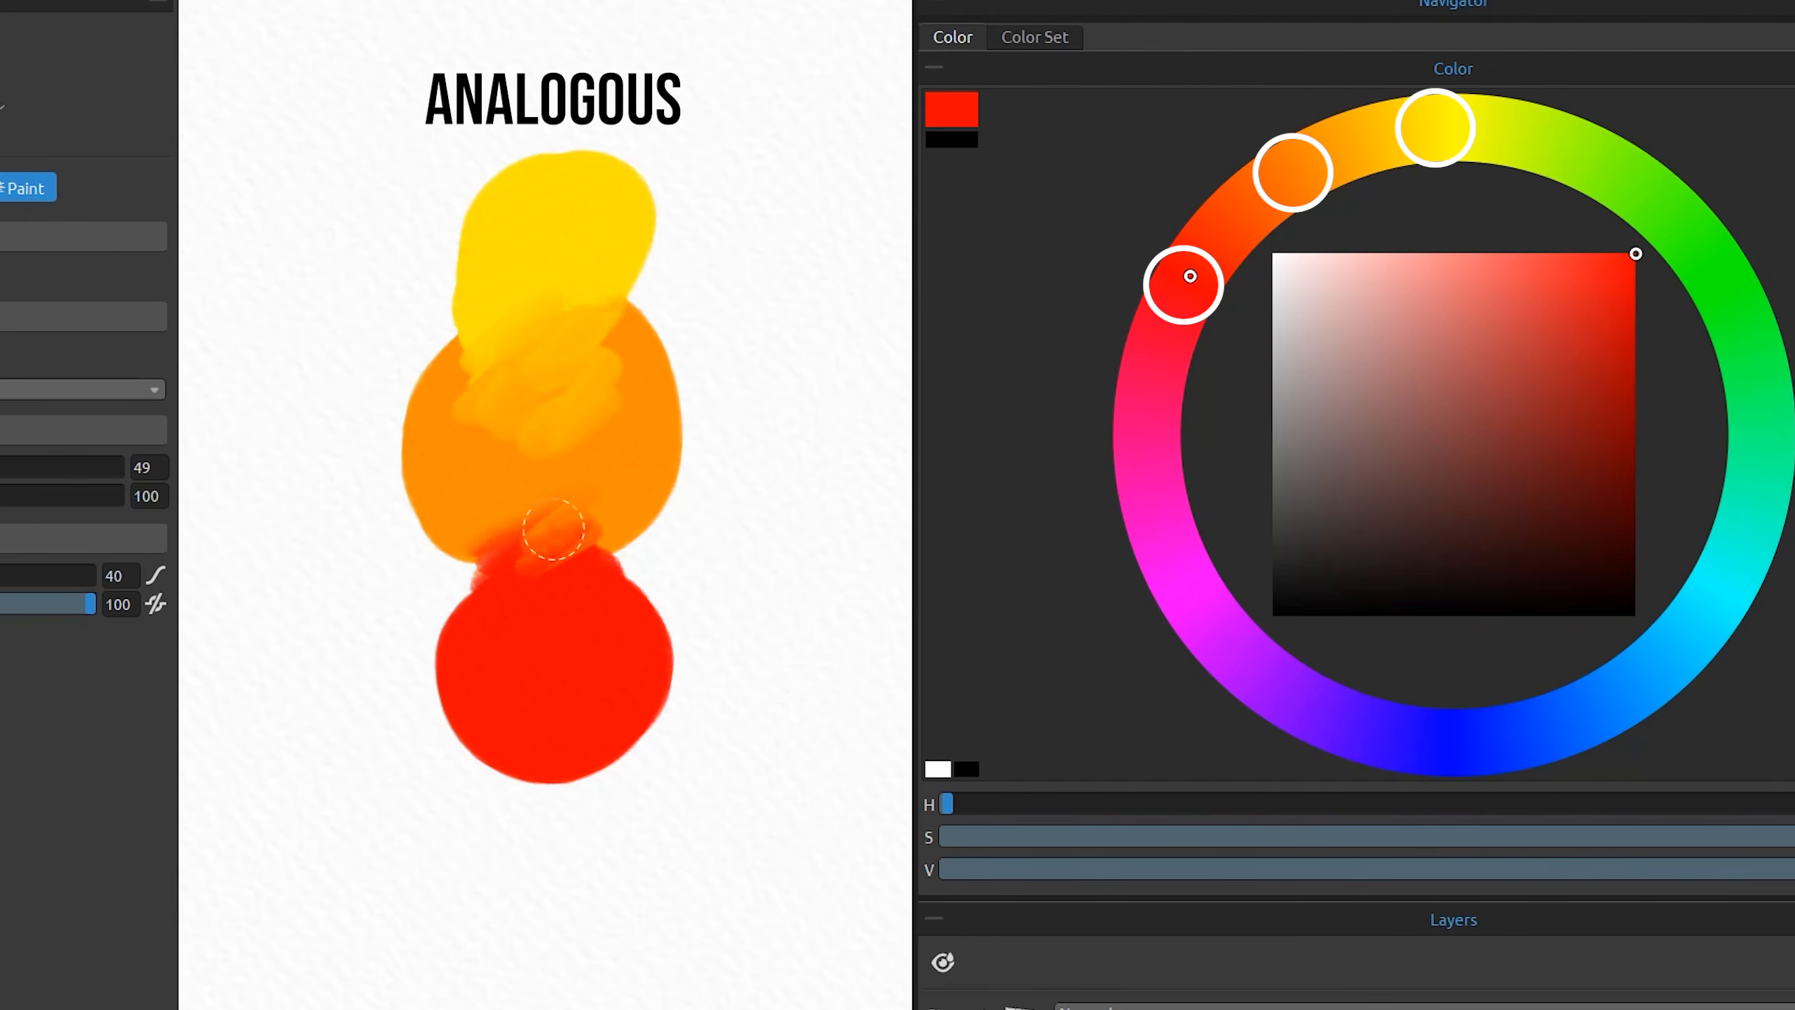
pyautogui.moveTo(561, 521); pyautogui.dragTo(589, 634)
pyautogui.keyDown('alt'); pyautogui.click(553, 467); pyautogui.keyUp('alt')
pyautogui.keyDown('alt'); pyautogui.click(576, 713); pyautogui.keyUp('alt')
pyautogui.keyDown('alt'); pyautogui.click(537, 233); pyautogui.keyUp('alt')
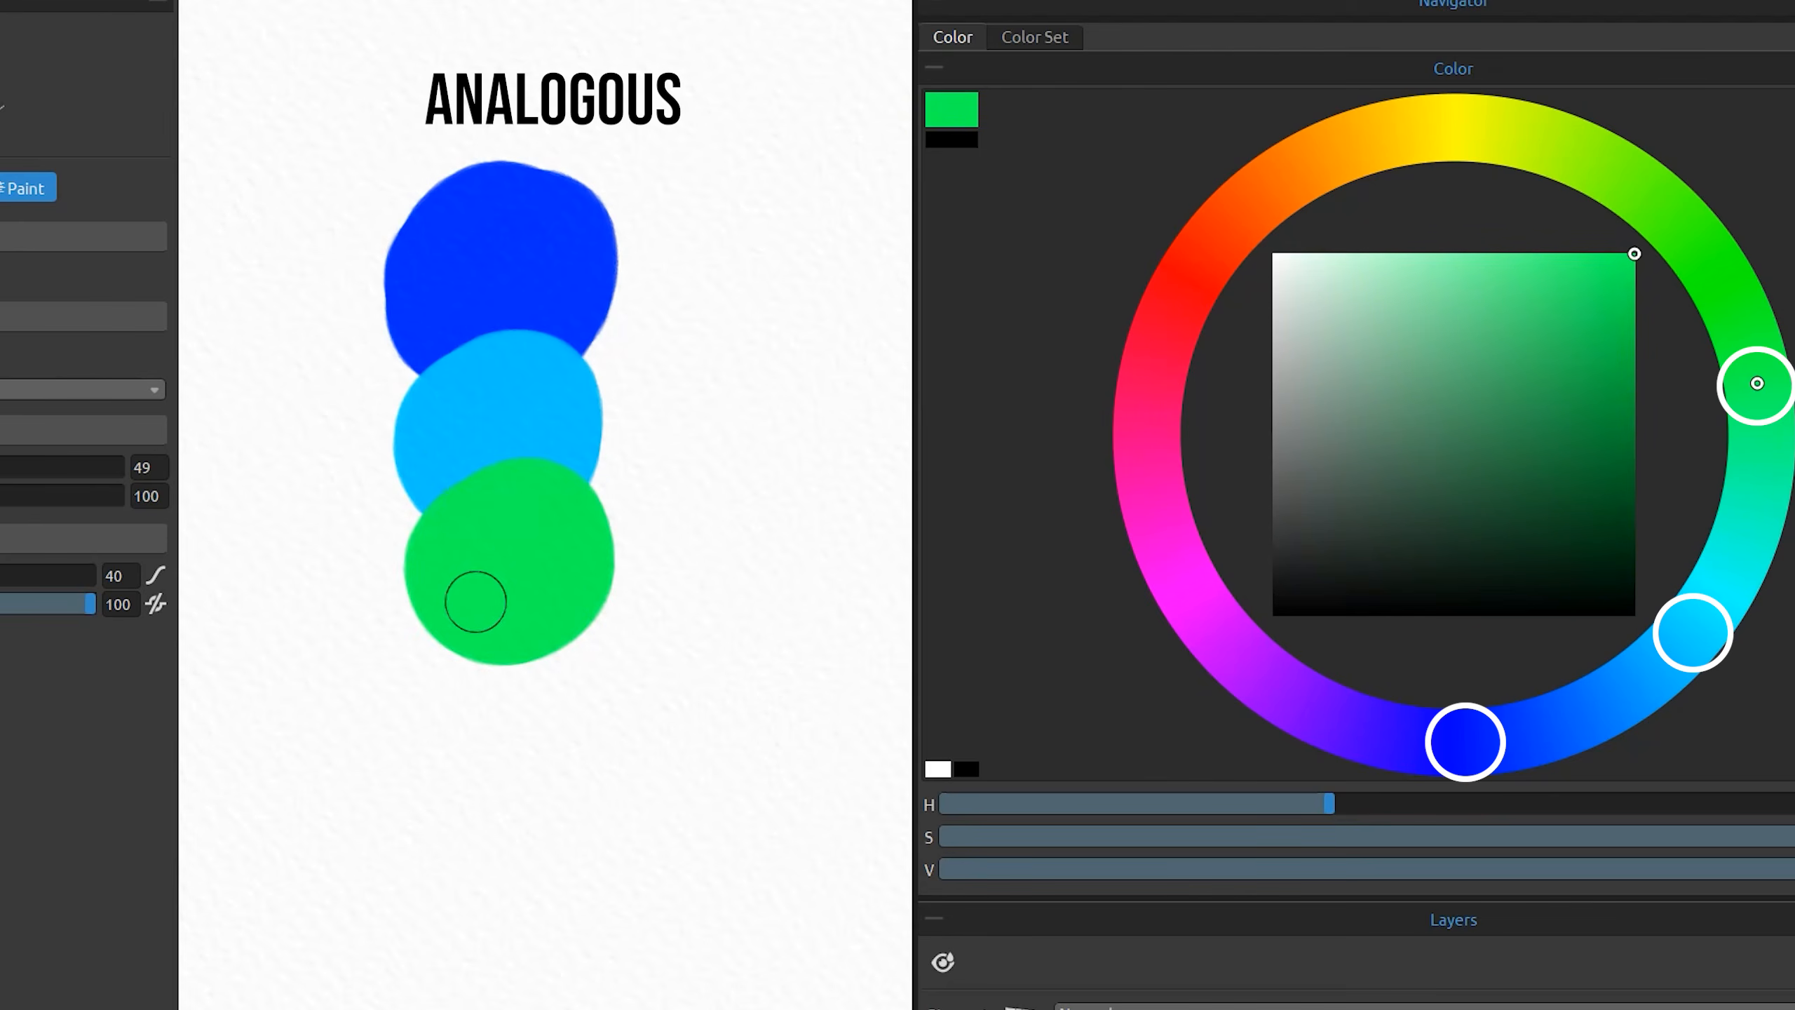
# Step: Blend the green patch into the light blue and blue patches, sampling colour from the canvas
pyautogui.moveTo(473, 601)
pyautogui.mouseDown()
pyautogui.moveTo(532, 446)
pyautogui.moveTo(509, 450)
pyautogui.moveTo(539, 317)
pyautogui.moveTo(483, 265)
pyautogui.moveTo(505, 401)
pyautogui.mouseUp()
pyautogui.keyDown('alt'); pyautogui.click(519, 382); pyautogui.keyUp('alt')
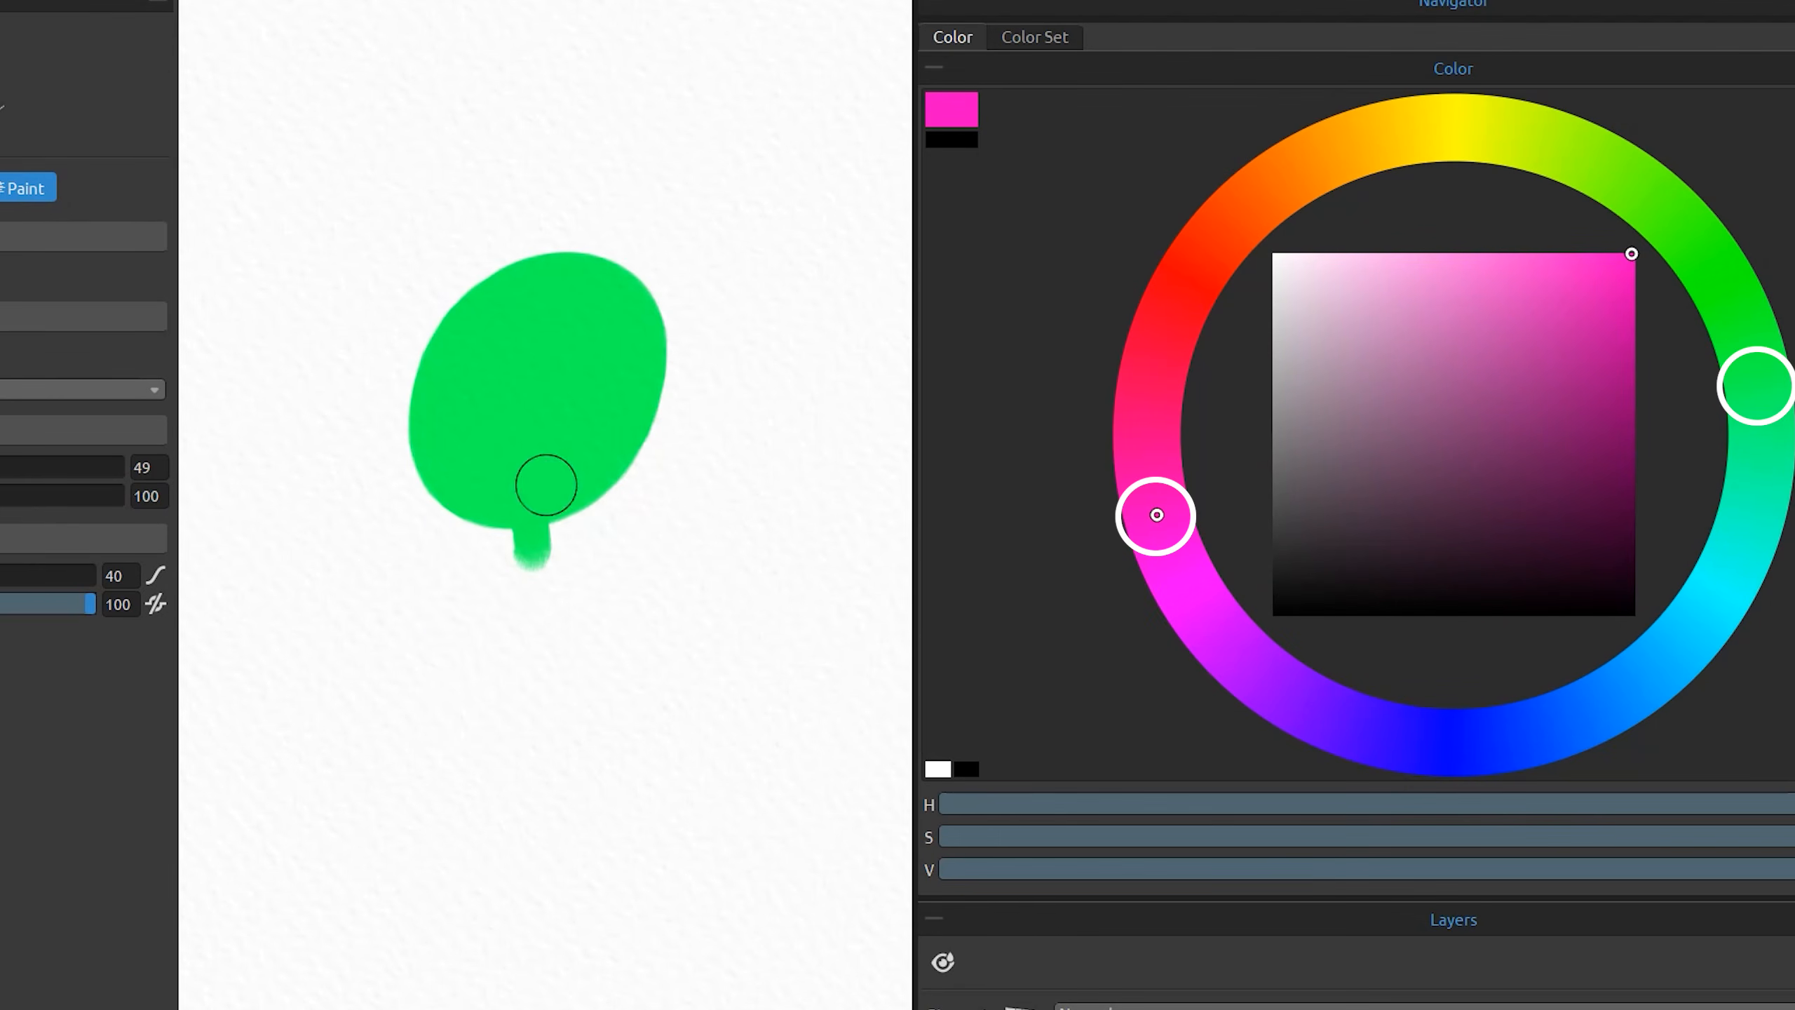
# Step: Paint bright pink against the lower edge of the green patch and mix the two colours
pyautogui.moveTo(545, 486)
pyautogui.mouseDown()
pyautogui.moveTo(536, 434)
pyautogui.moveTo(571, 445)
pyautogui.moveTo(481, 506)
pyautogui.moveTo(558, 492)
pyautogui.moveTo(514, 437)
pyautogui.moveTo(530, 481)
pyautogui.mouseUp()
pyautogui.moveTo(548, 391)
pyautogui.mouseDown()
pyautogui.moveTo(528, 505)
pyautogui.moveTo(525, 364)
pyautogui.mouseUp()
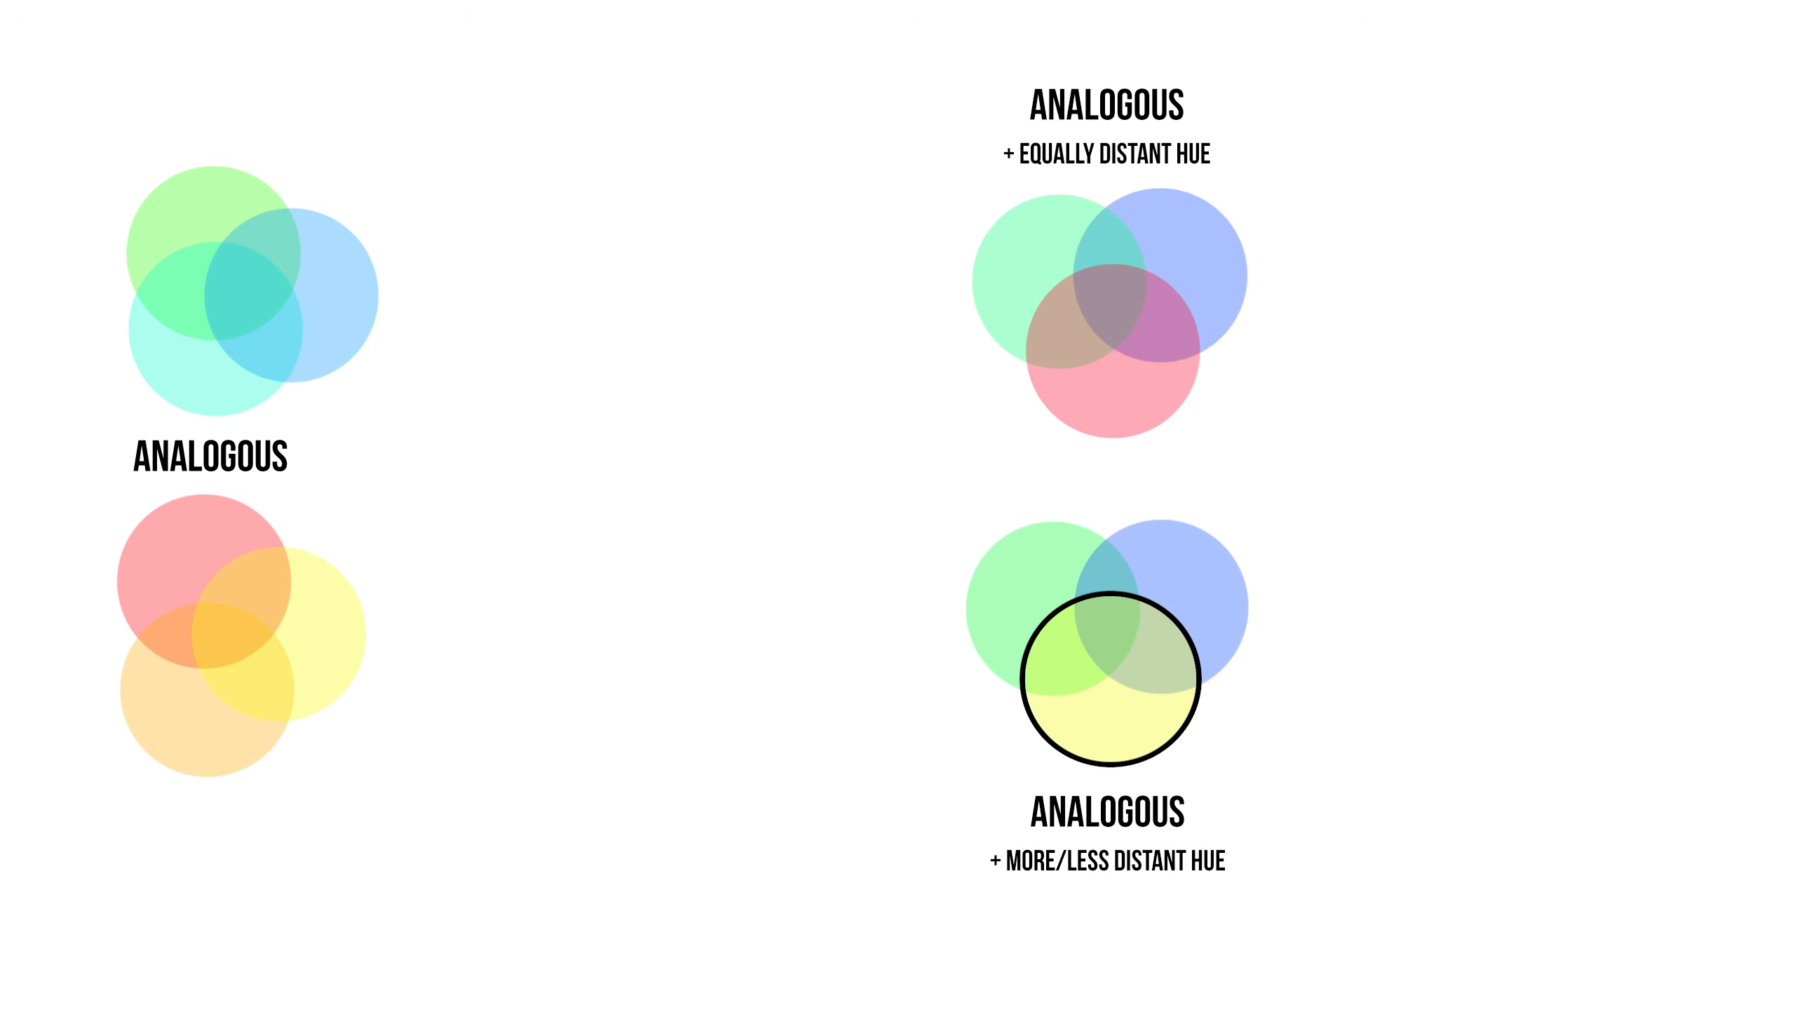